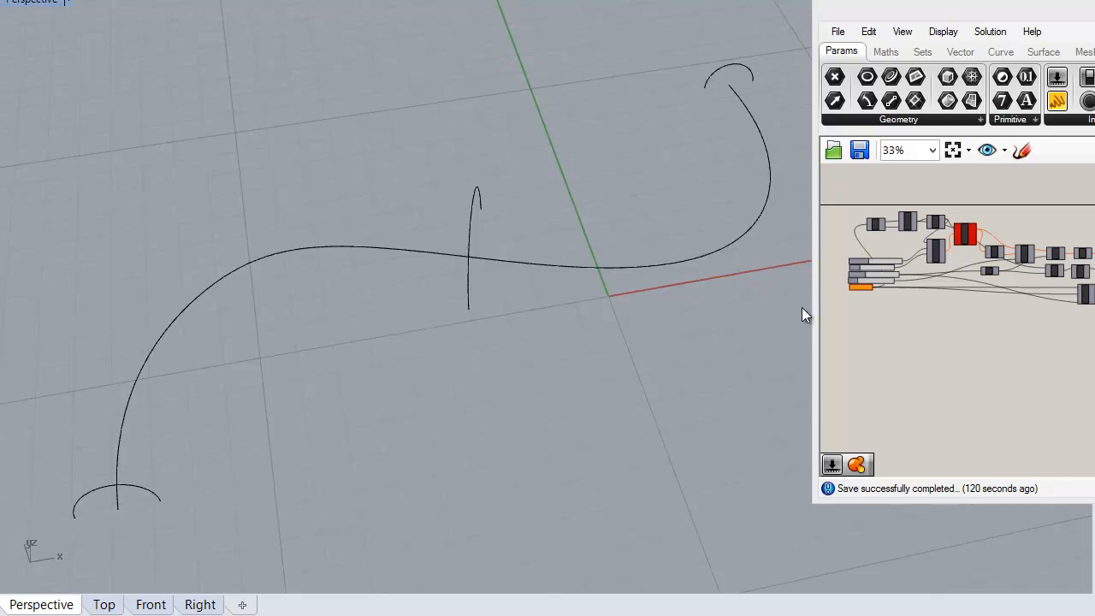
Examine the Grasshopper definition, from the VorGroup component through the surface morph chain to the input sliders and Input Surface parameter
scroll(922, 379, up, 4)
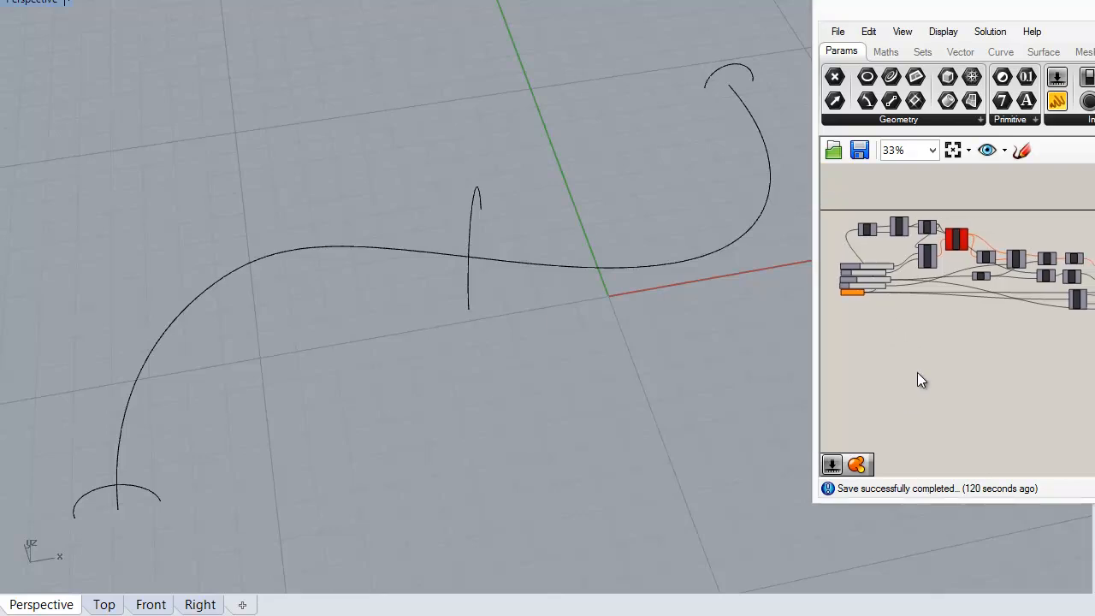
scroll(941, 305, up, 3)
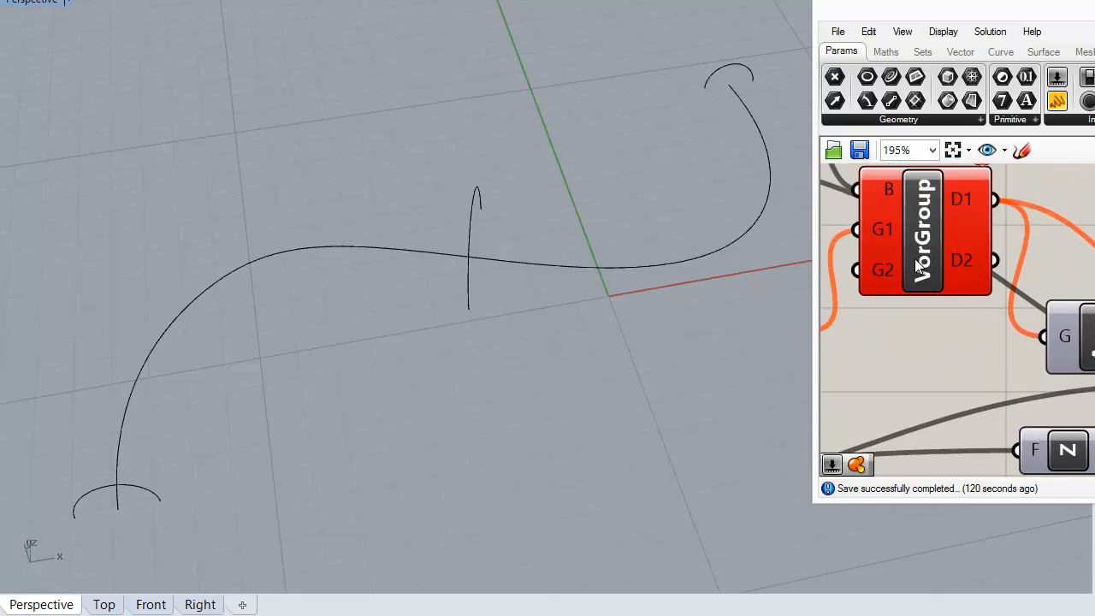
scroll(954, 325, down, 5)
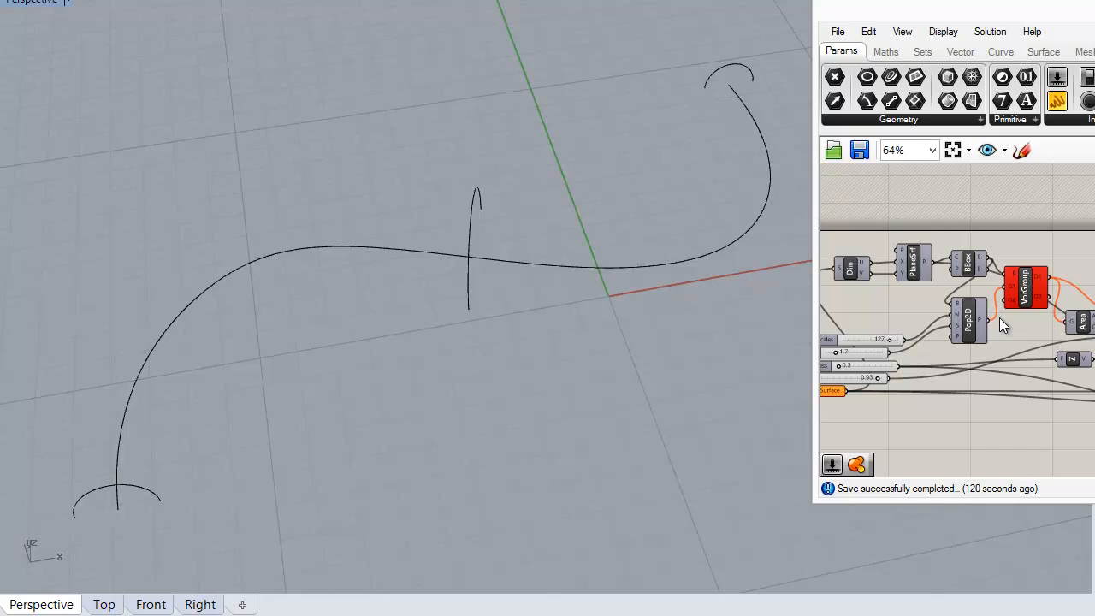
right_drag(1075, 360, 820, 346)
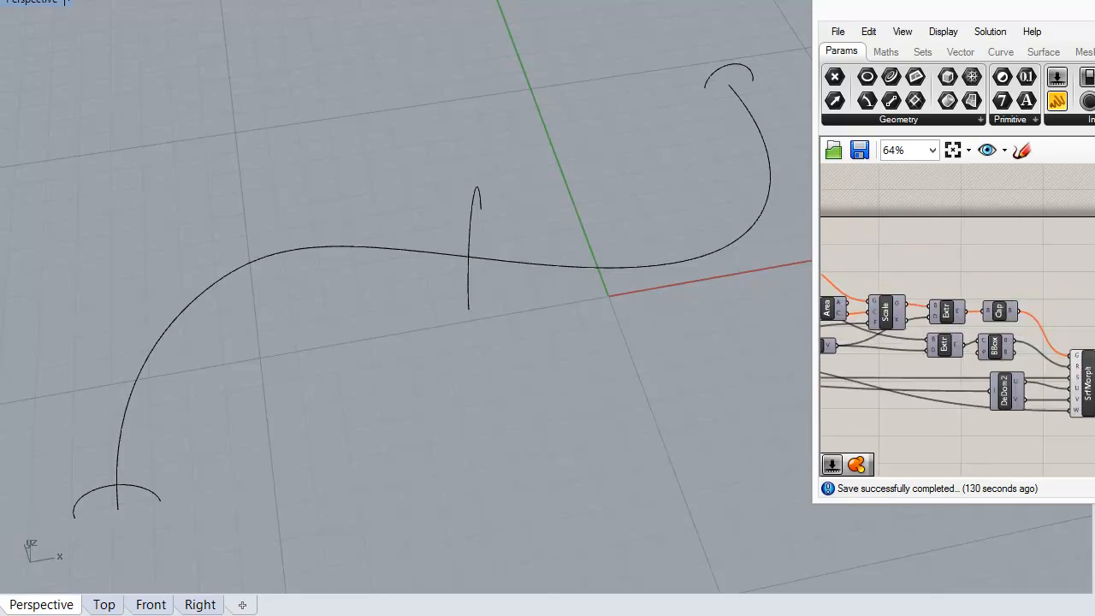
right_drag(970, 363, 1094, 326)
right_drag(961, 328, 997, 367)
scroll(988, 336, up, 5)
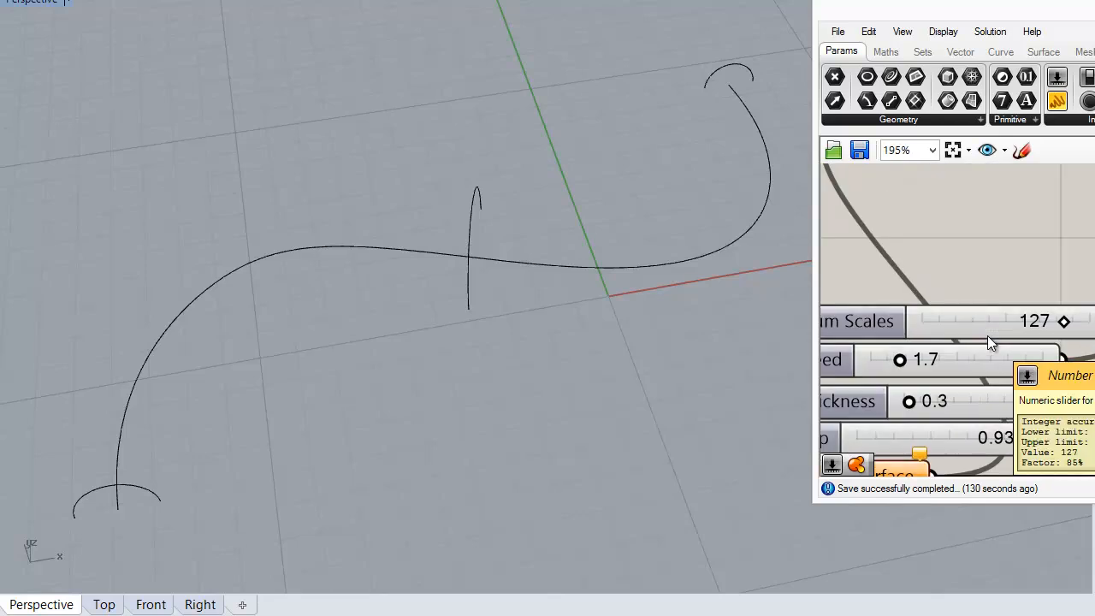
right_drag(904, 258, 967, 175)
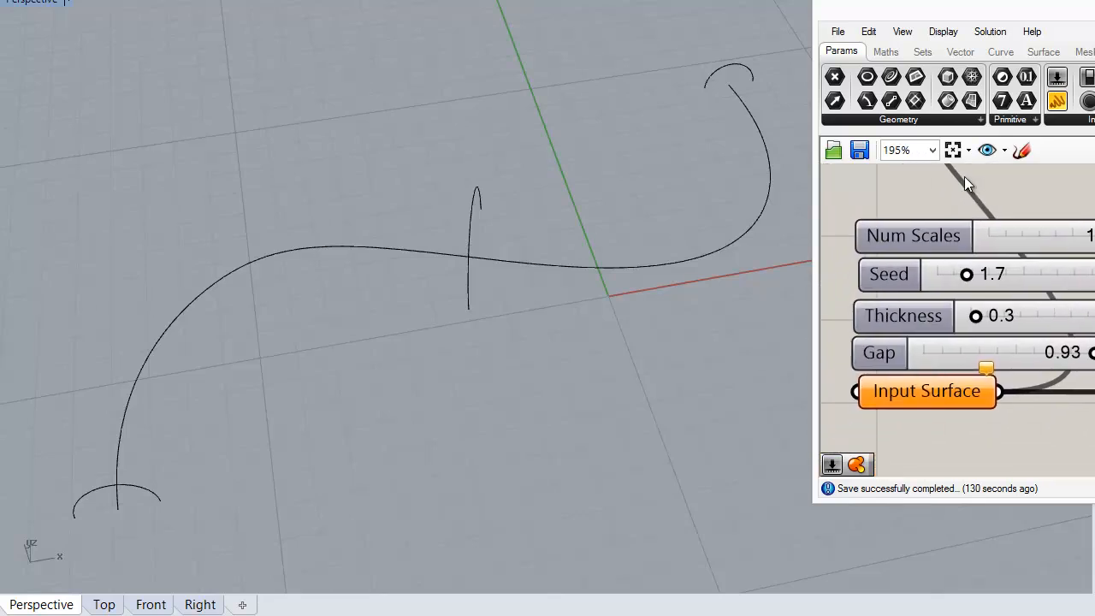
Sweep the three arc profiles along the long S-shaped rail curve with Sweep 1 Rail, using Freeform style and 8 rebuild control points
click(436, 255)
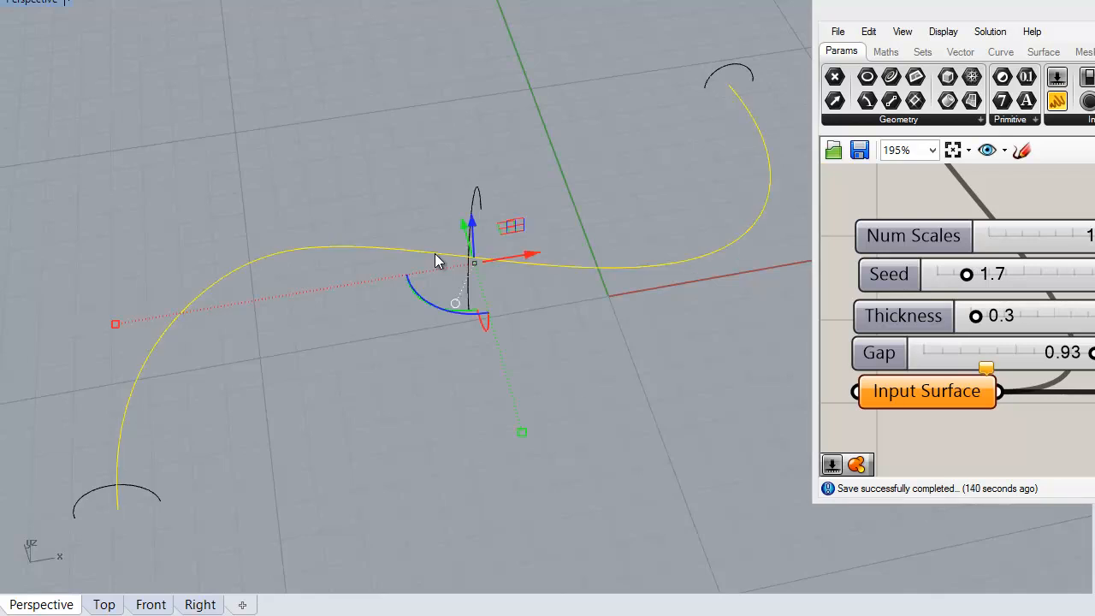
text(s)
key(Return)
click(159, 497)
click(481, 184)
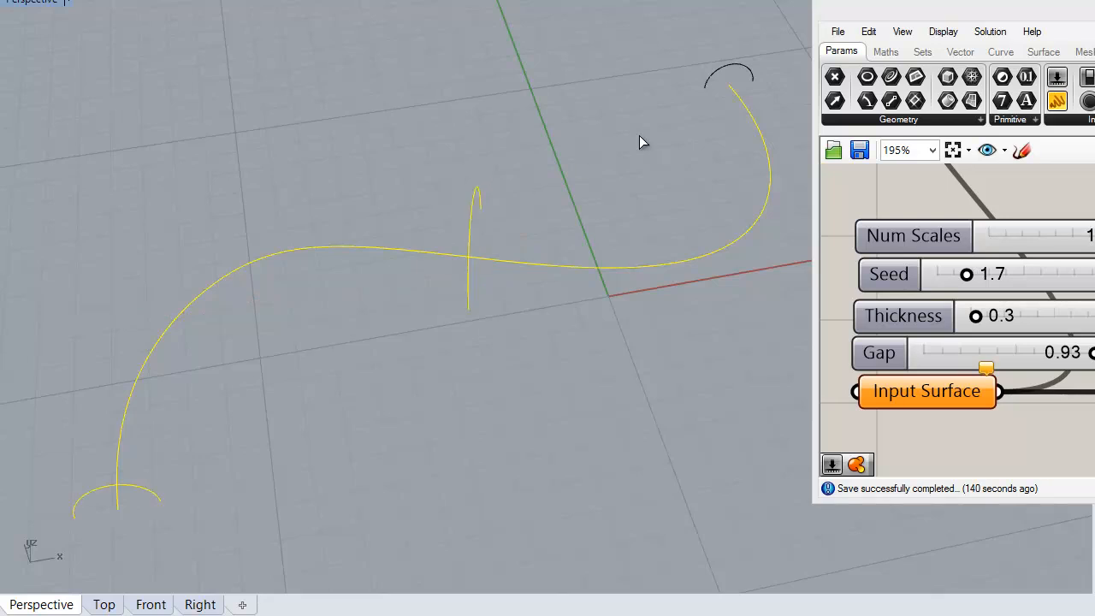
click(705, 87)
key(Return)
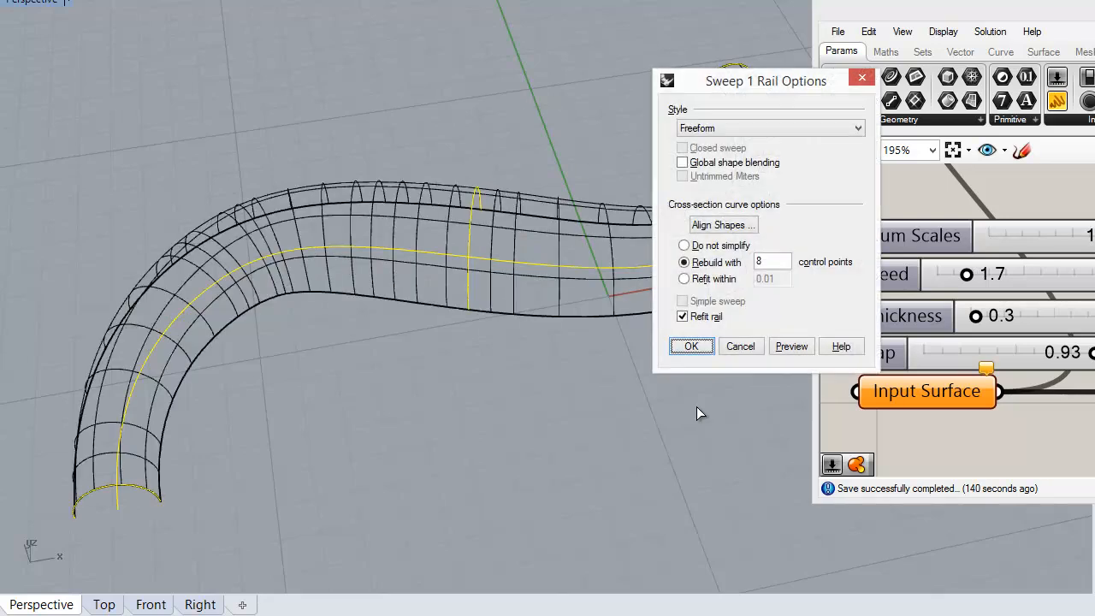
click(692, 346)
Assign the swept tube surface to the Input Surface parameter through Set Multiple Surfaces
right_drag(414, 409, 327, 448)
scroll(327, 448, down, 6)
right_drag(431, 403, 374, 216)
scroll(375, 164, up, 6)
right_drag(375, 164, 340, 265)
scroll(339, 266, down, 3)
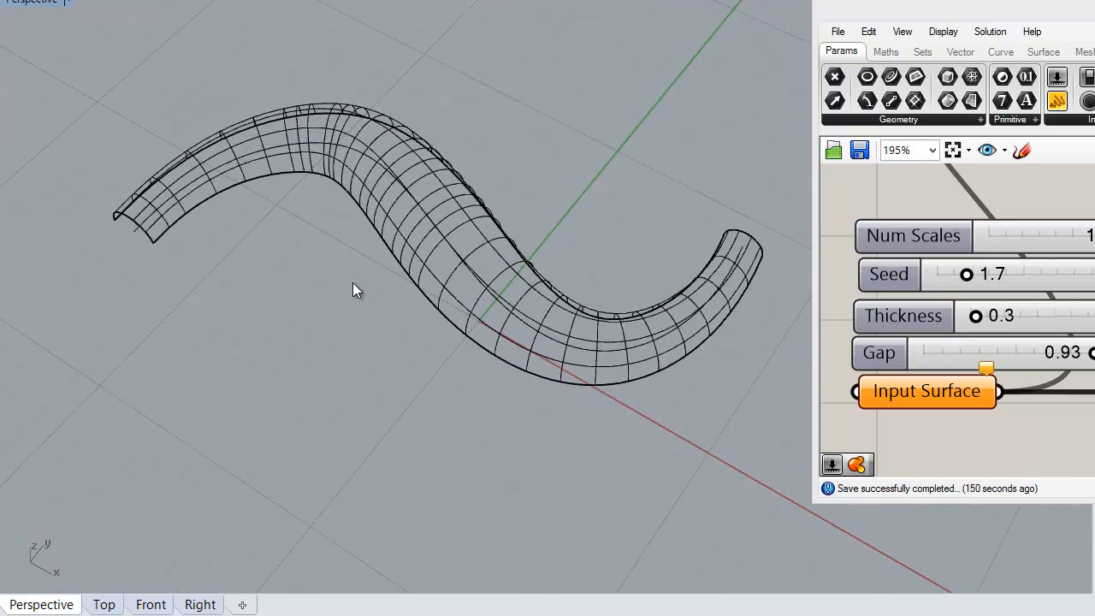
right_drag(354, 281, 565, 301)
click(701, 335)
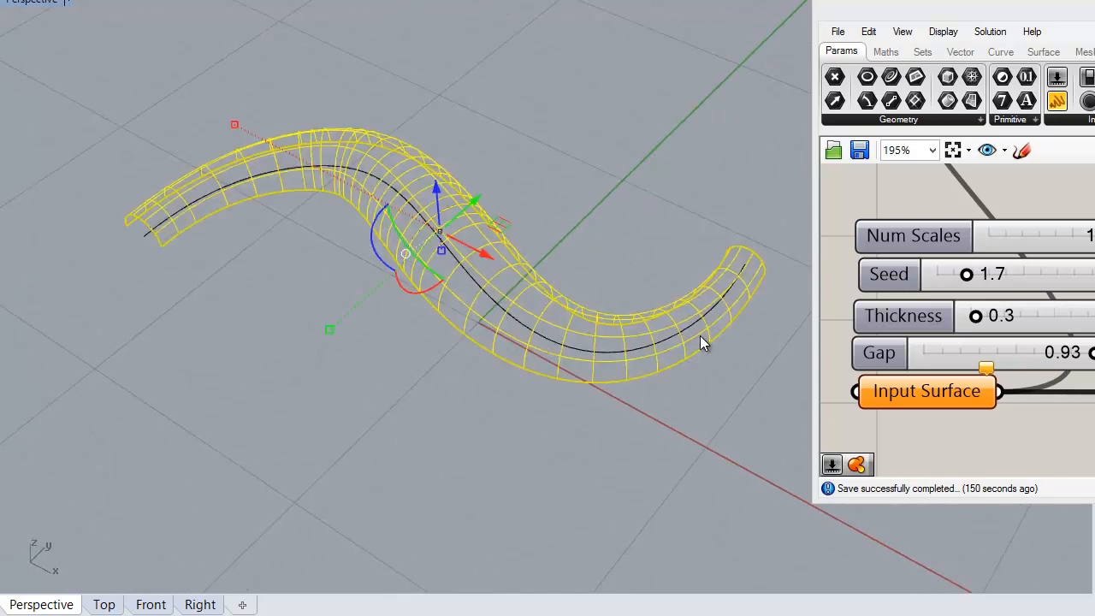
right_click(890, 392)
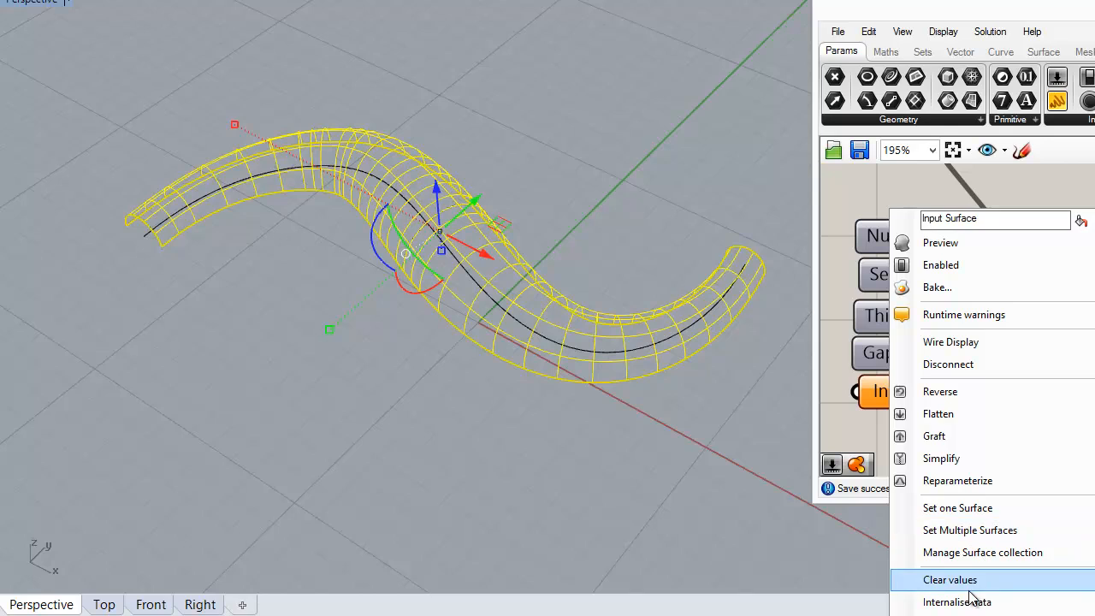
click(967, 529)
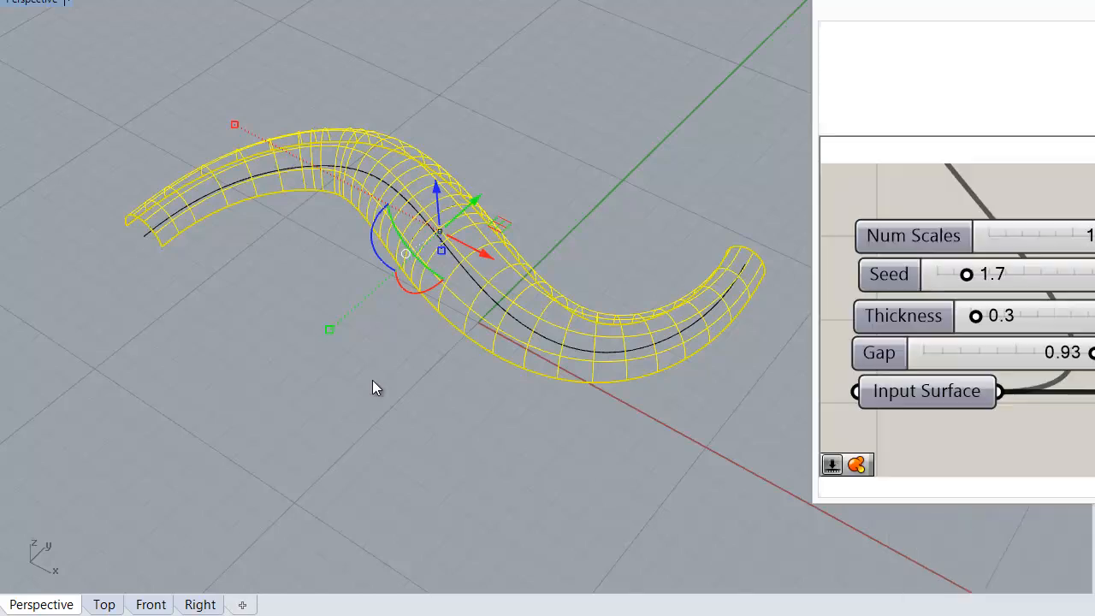
key(Return)
Flip the normal direction of the swept surface so the scales thicken toward its outer side
right_drag(472, 440, 484, 316)
scroll(306, 309, down, 6)
scroll(458, 276, up, 10)
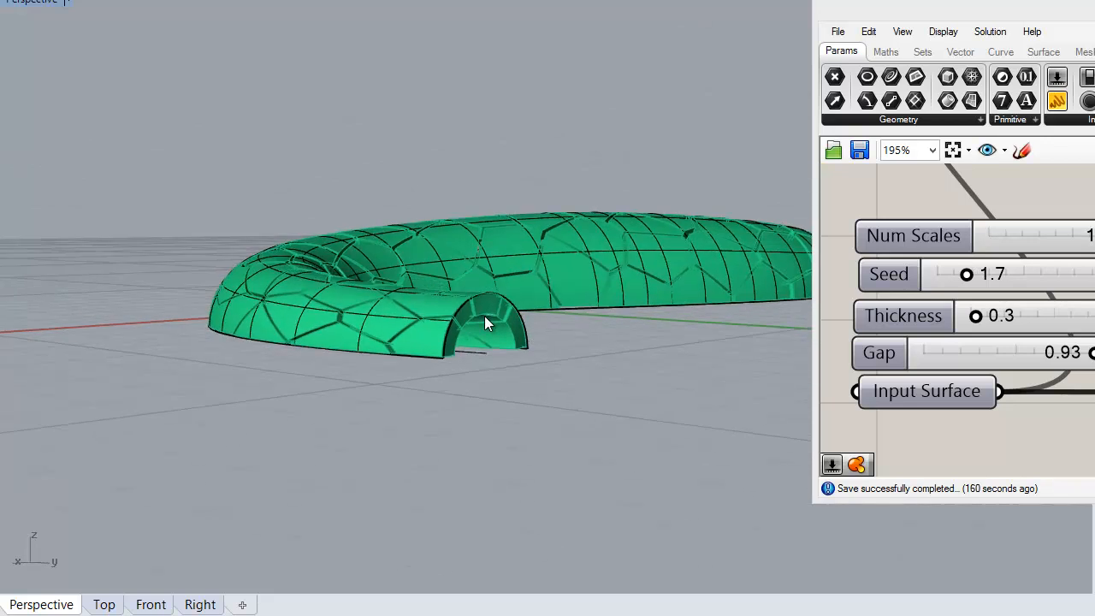
scroll(484, 316, up, 3)
scroll(539, 230, down, 5)
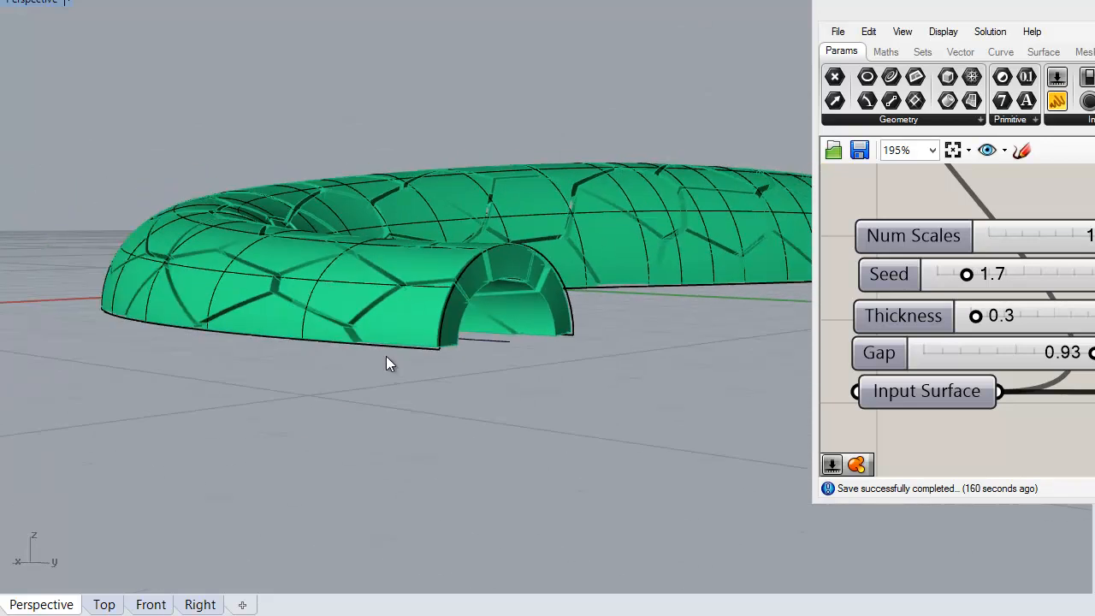
scroll(386, 356, up, 6)
click(418, 342)
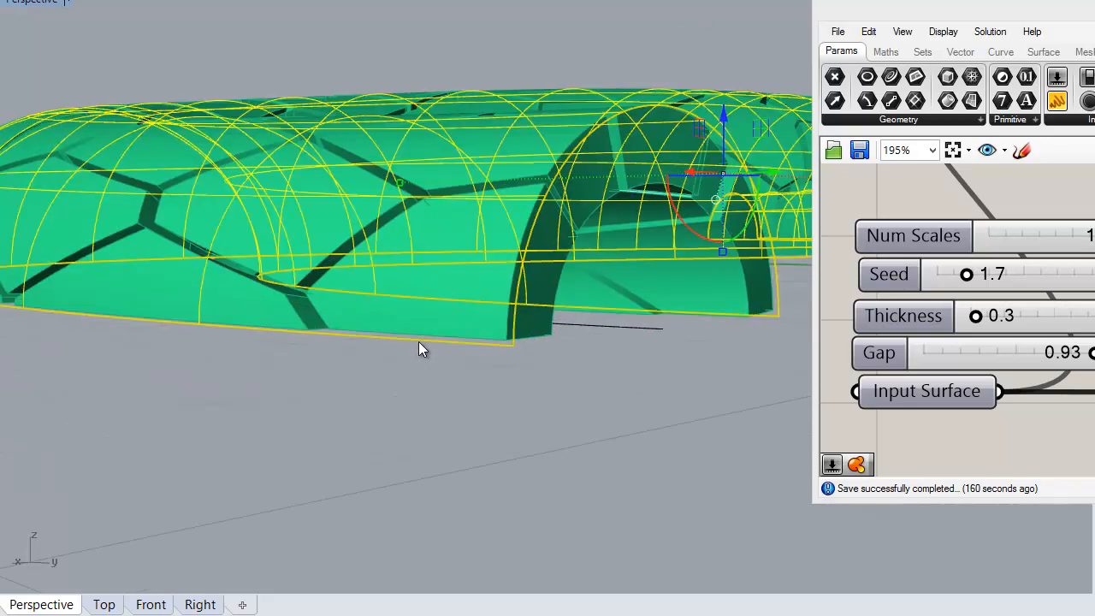
key(Return)
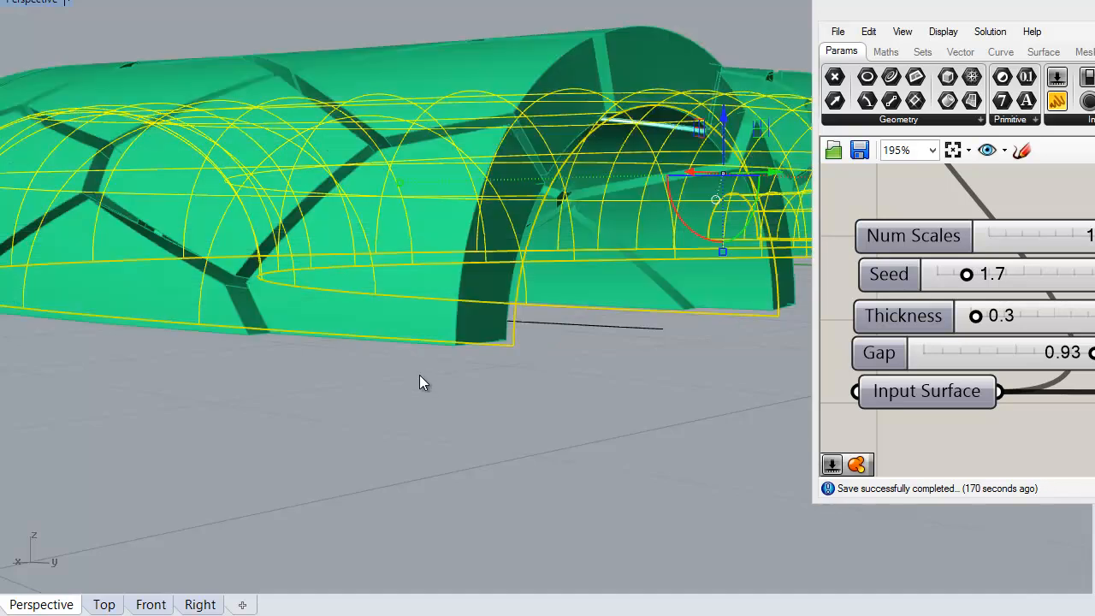
Examine the scale pattern and its gaps along the whole curved tube from several angles
scroll(436, 445, down, 4)
right_drag(448, 464, 325, 285)
scroll(325, 285, down, 7)
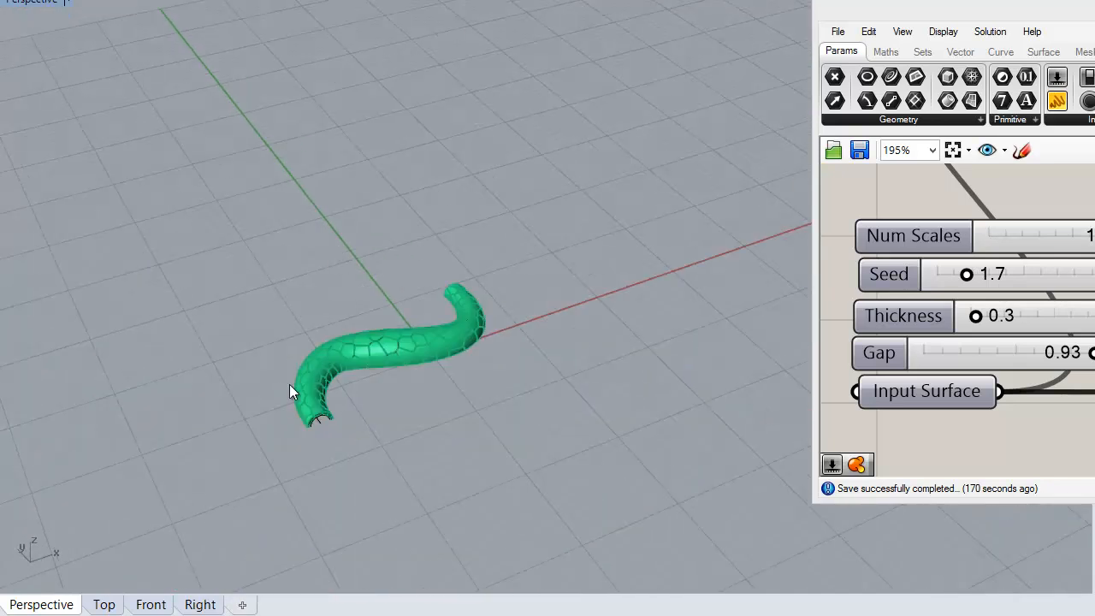
scroll(287, 402, up, 9)
right_drag(394, 264, 285, 336)
scroll(397, 362, down, 6)
scroll(522, 288, up, 7)
right_drag(519, 207, 463, 204)
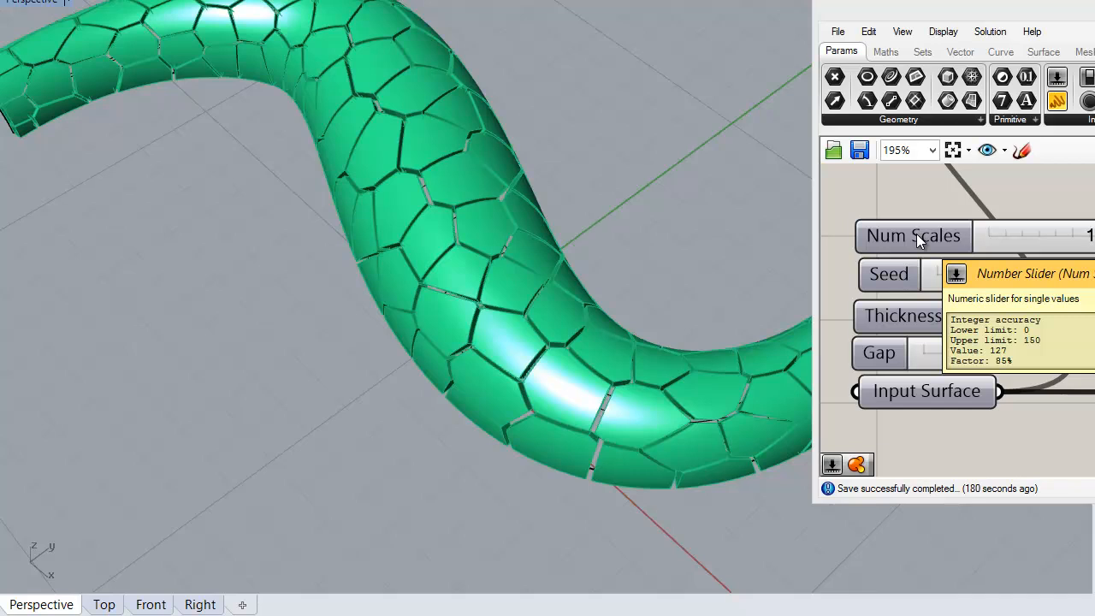
right_drag(479, 314, 411, 303)
scroll(364, 171, up, 5)
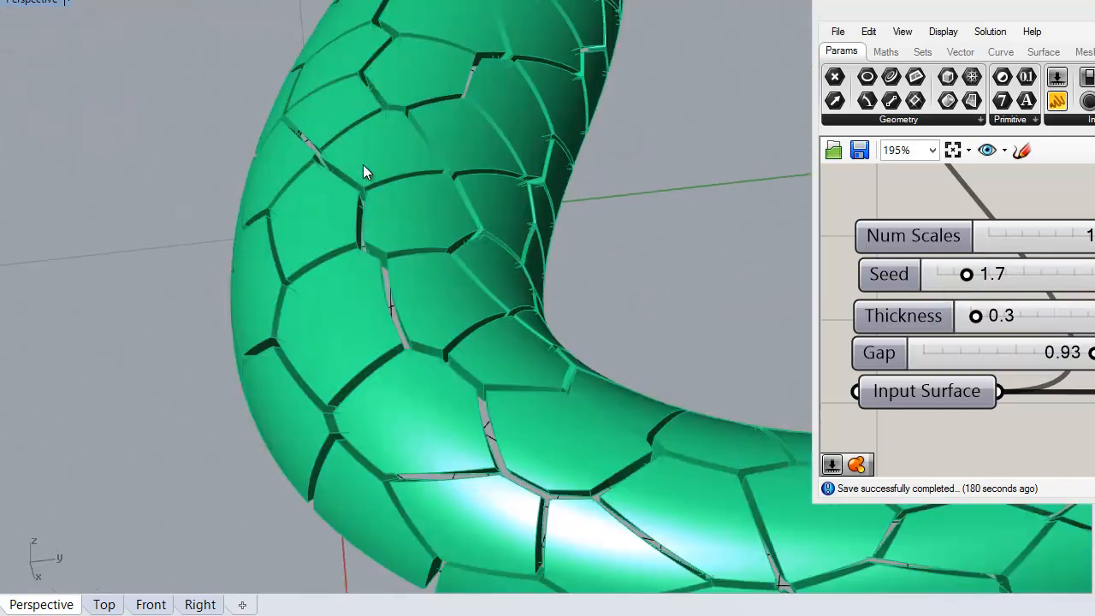
scroll(430, 345, down, 6)
right_drag(341, 376, 371, 374)
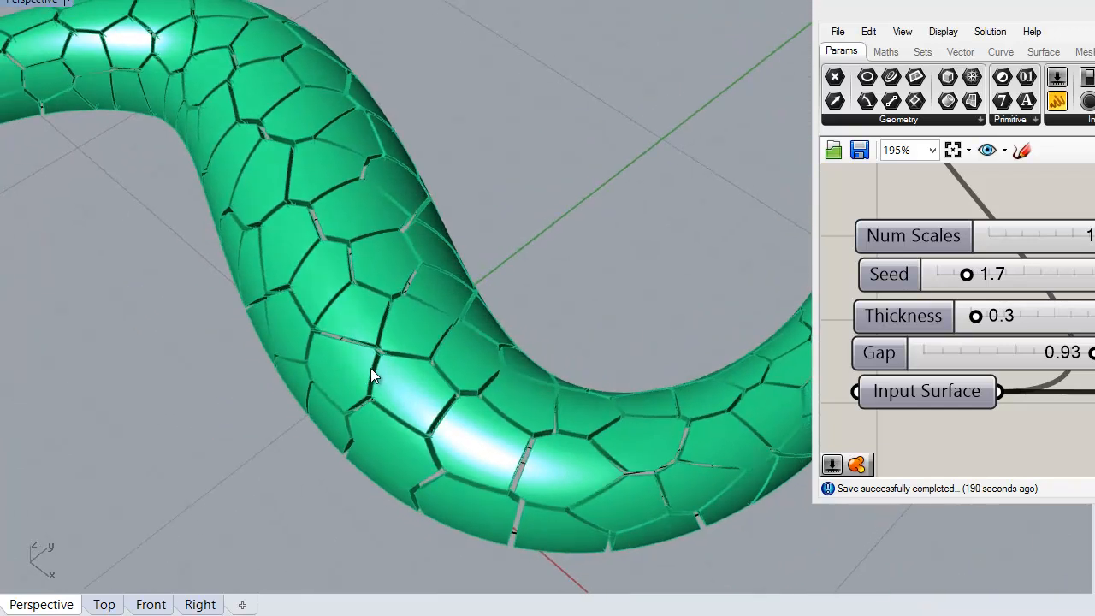
Set the Num Scales slider's maximum to 250 and raise the number of scales to about 200
double_click(915, 240)
double_click(931, 287)
text(250)
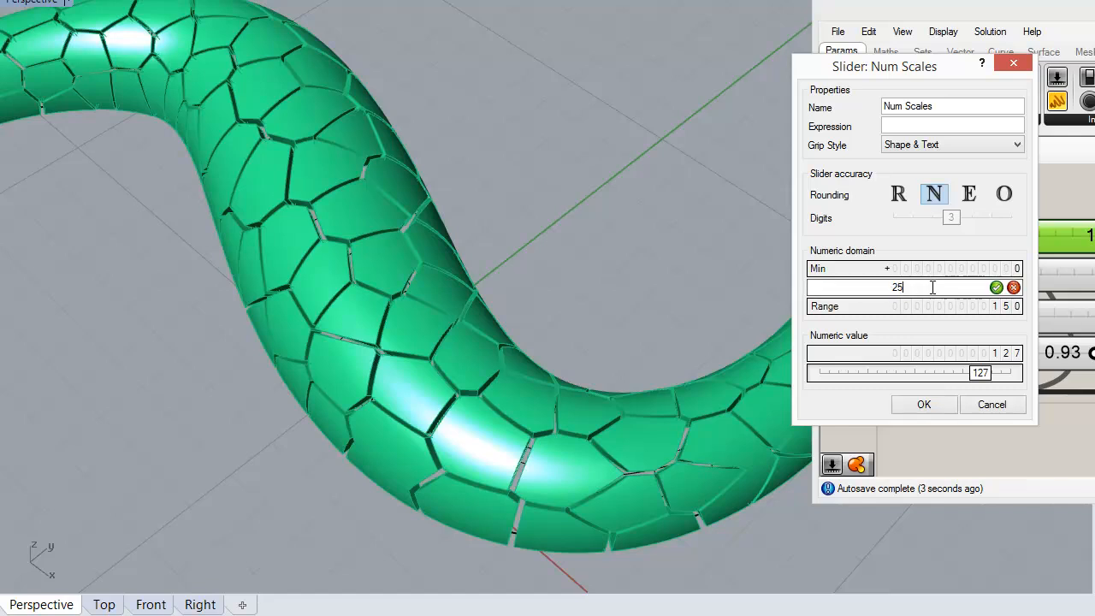
click(929, 403)
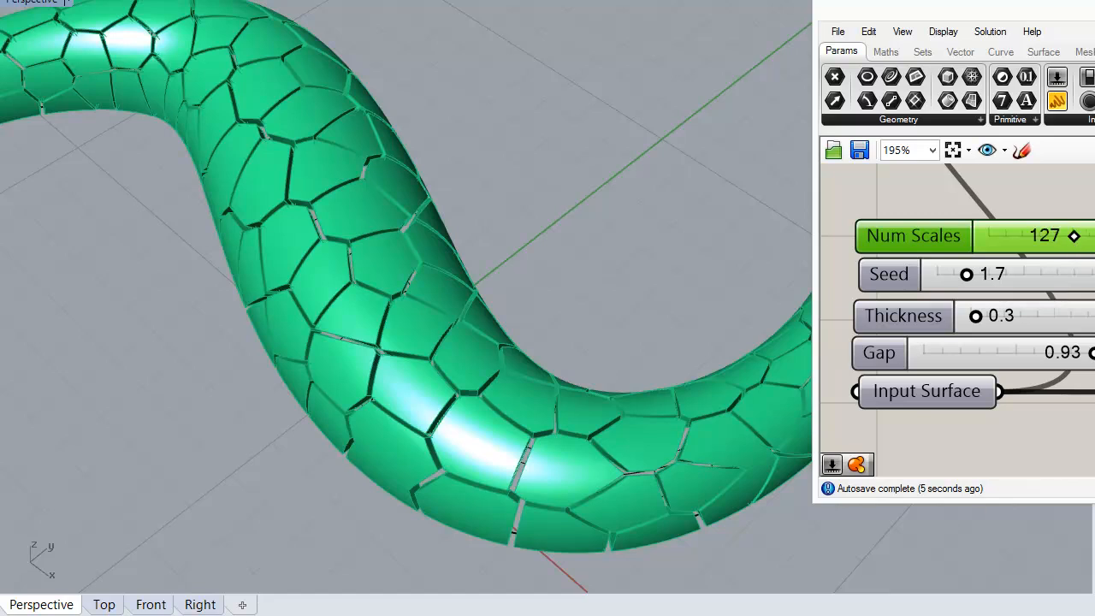
drag(1074, 236, 1094, 236)
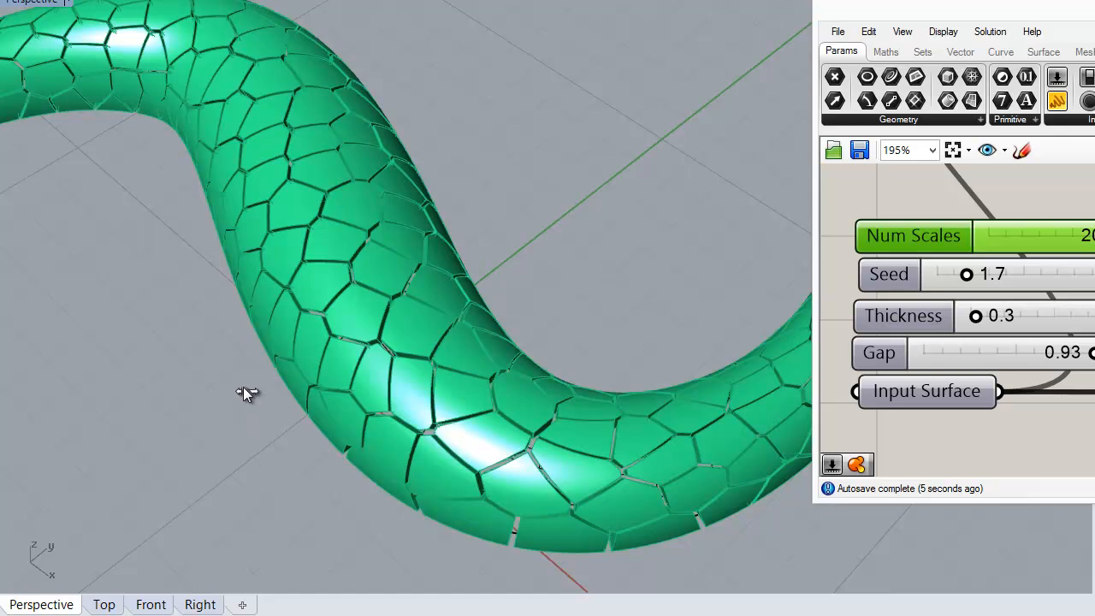
Examine the denser scale pattern around the bends of the tube
right_drag(242, 396, 548, 289)
scroll(547, 289, down, 9)
scroll(251, 322, up, 11)
right_drag(318, 247, 601, 292)
scroll(285, 224, down, 8)
scroll(602, 292, up, 5)
right_drag(244, 243, 492, 274)
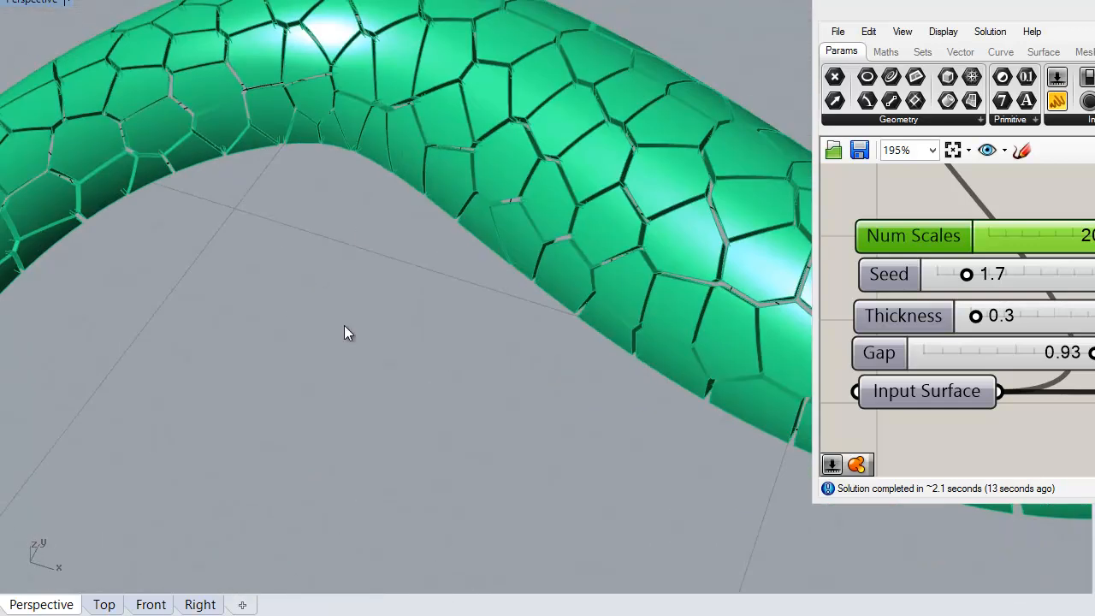
right_drag(391, 384, 522, 350)
scroll(379, 337, down, 8)
Inspect the thickness of the scales and the gaps between them at the tube's open end
right_drag(379, 337, 806, 290)
scroll(339, 301, up, 6)
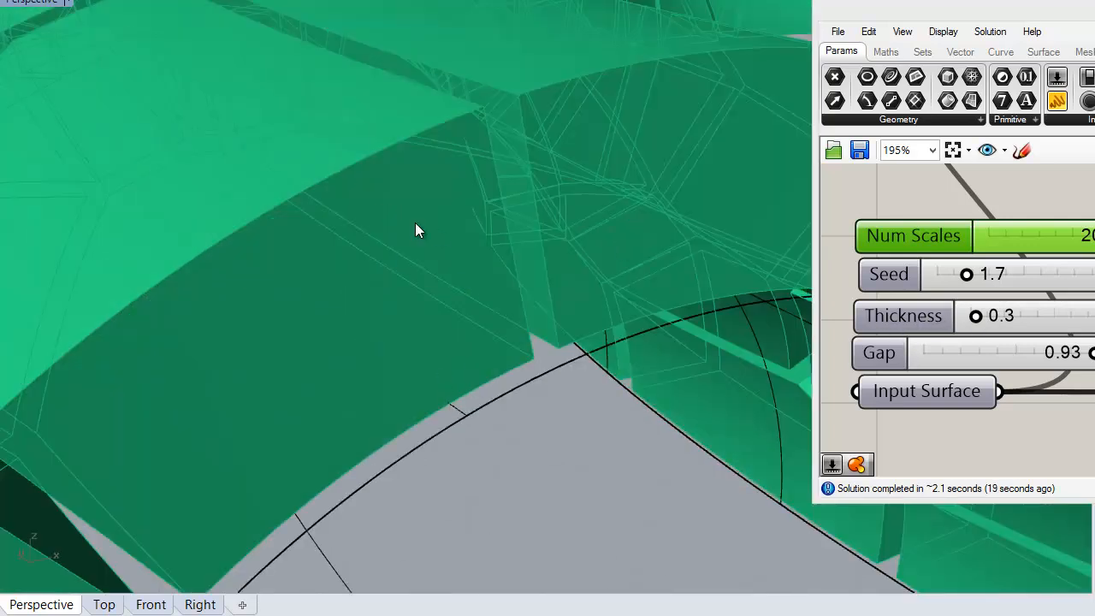
scroll(435, 193, down, 5)
right_drag(474, 256, 387, 231)
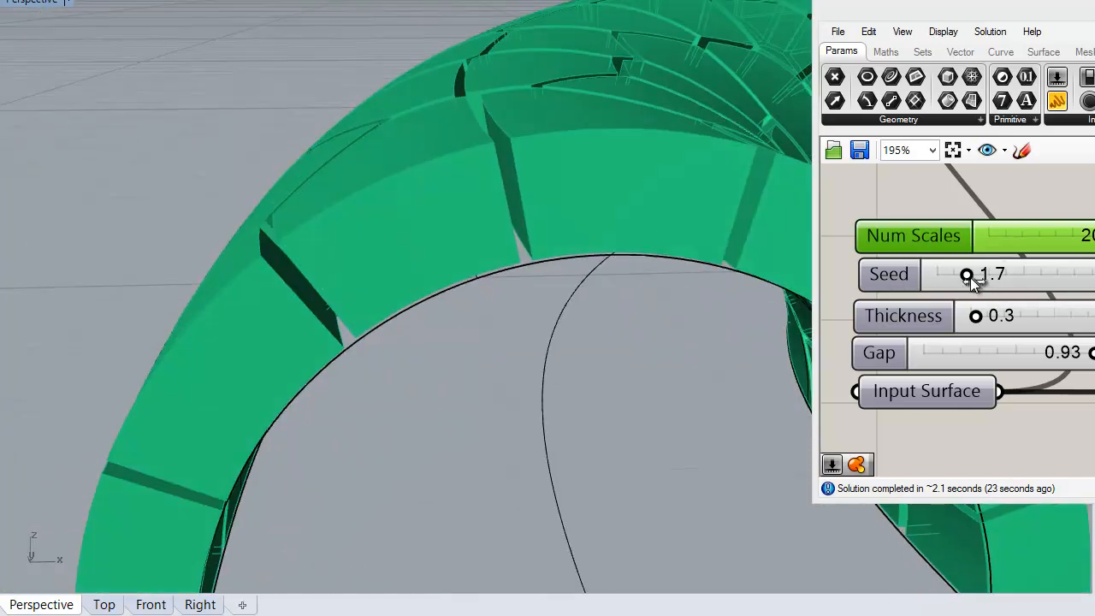
scroll(406, 223, down, 5)
right_drag(406, 222, 340, 205)
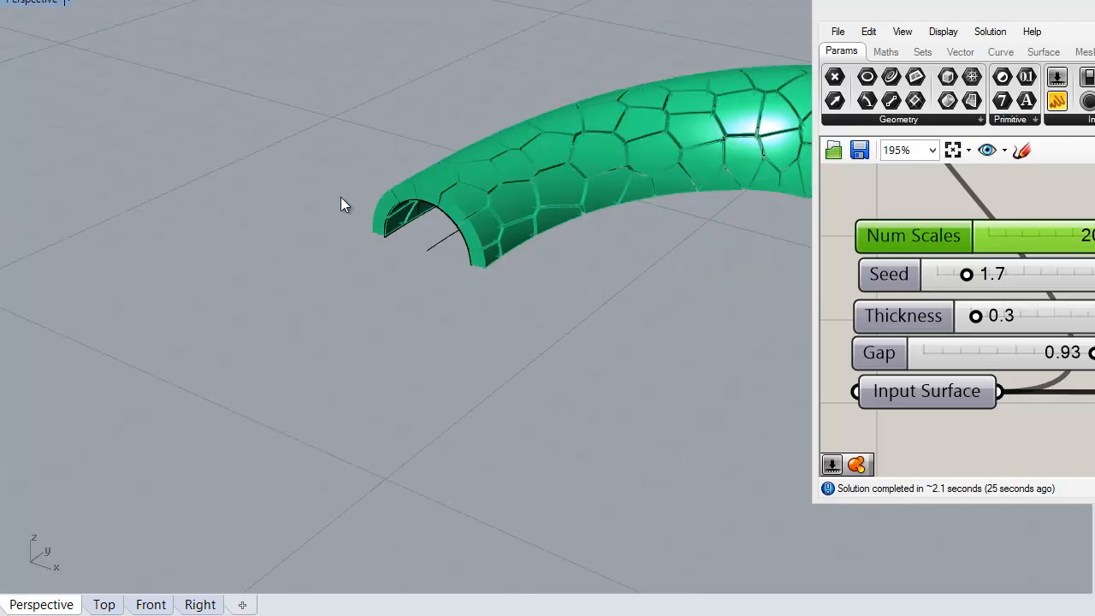
Set the Seed slider to 4.8 to rearrange the scale pattern
scroll(360, 192, down, 7)
scroll(683, 209, up, 10)
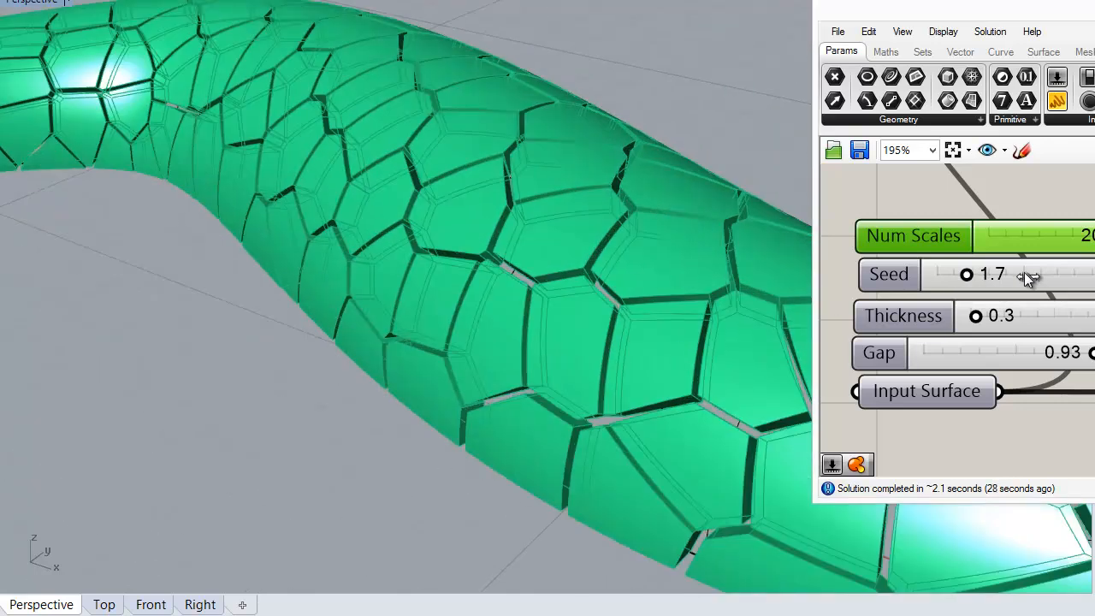
drag(985, 282, 987, 281)
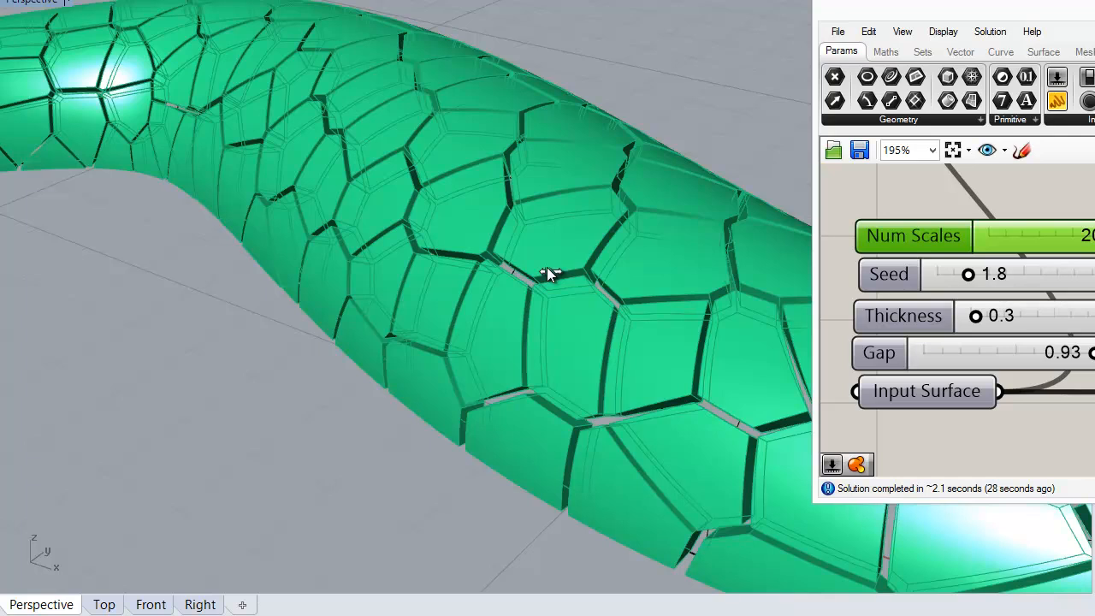
drag(968, 274, 1021, 274)
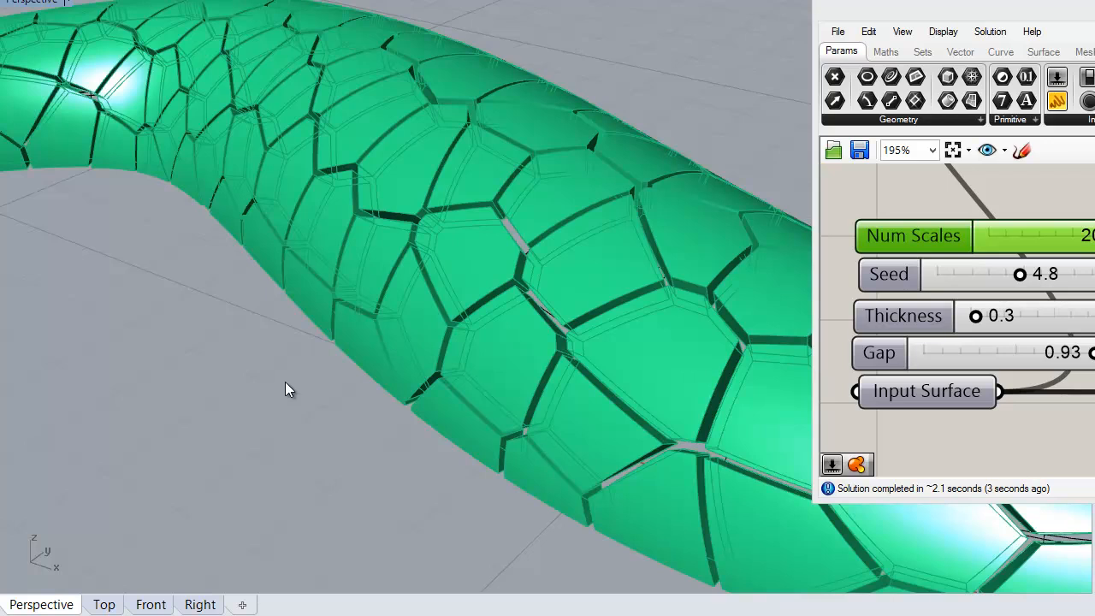
Examine the rearranged scale layout and gaps along the middle of the tube from different angles
right_drag(280, 376, 272, 442)
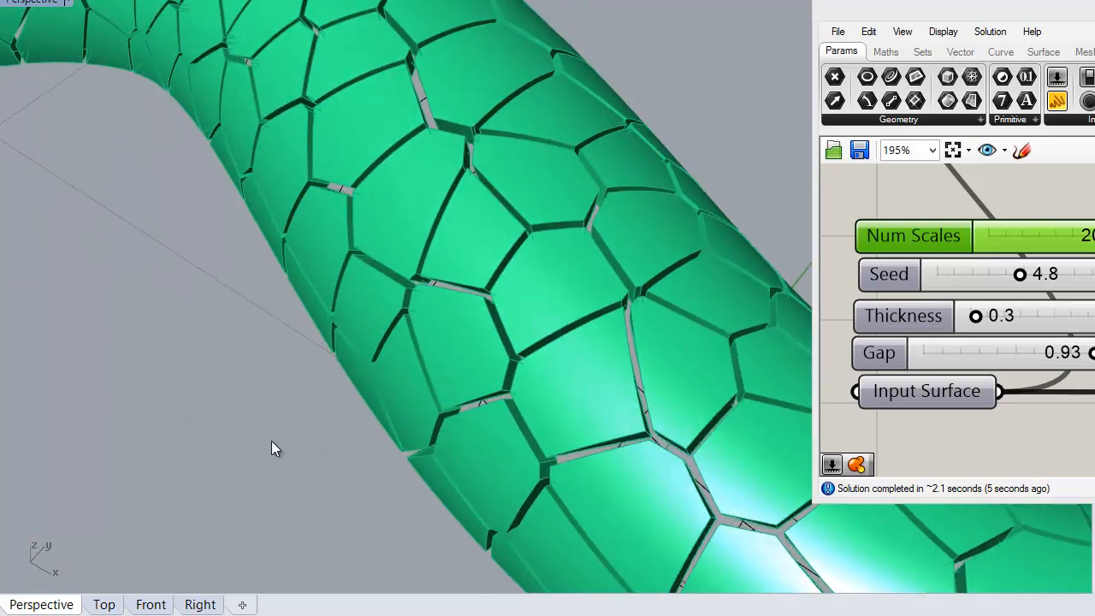
scroll(355, 376, down, 6)
right_drag(355, 377, 555, 301)
scroll(385, 274, down, 2)
scroll(391, 284, up, 6)
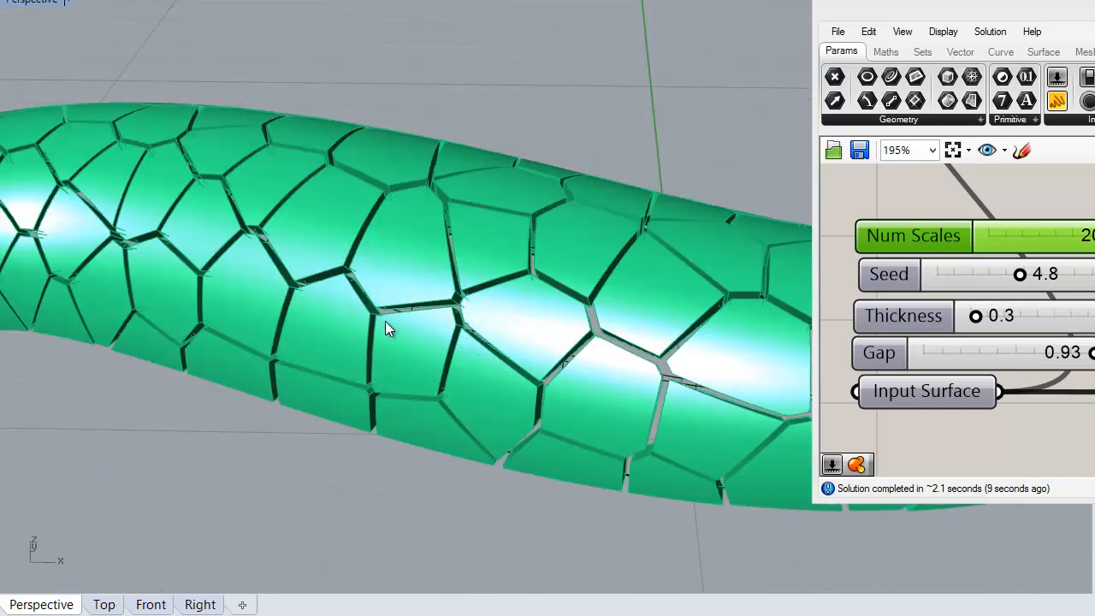
right_drag(480, 302, 344, 289)
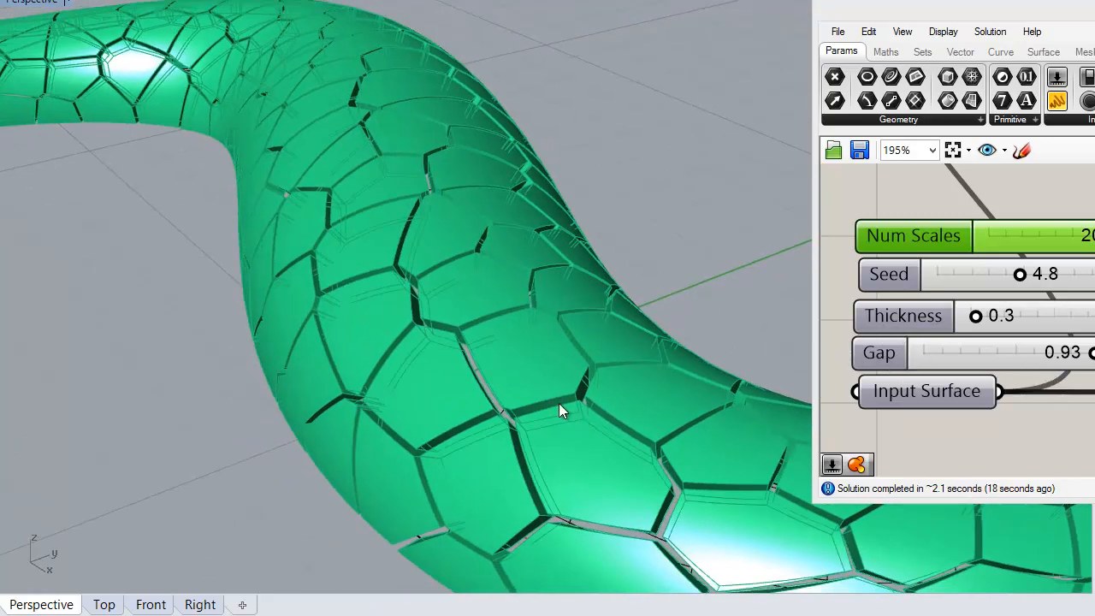
right_drag(339, 337, 381, 303)
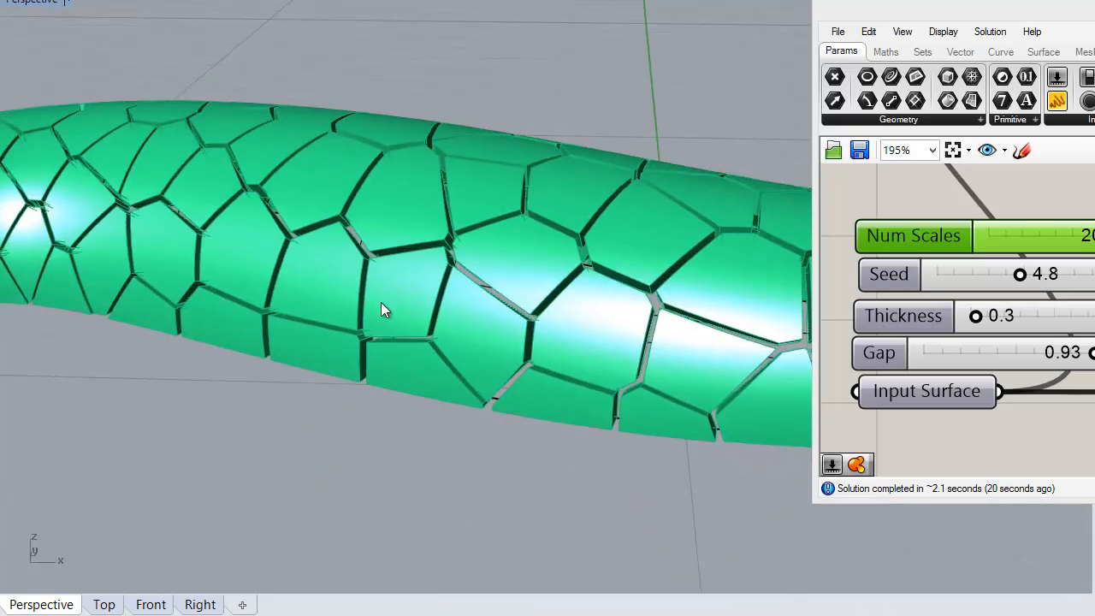
Set the Gap slider to 0.85 to widen the spaces between the scales
scroll(381, 302, down, 5)
scroll(557, 300, up, 15)
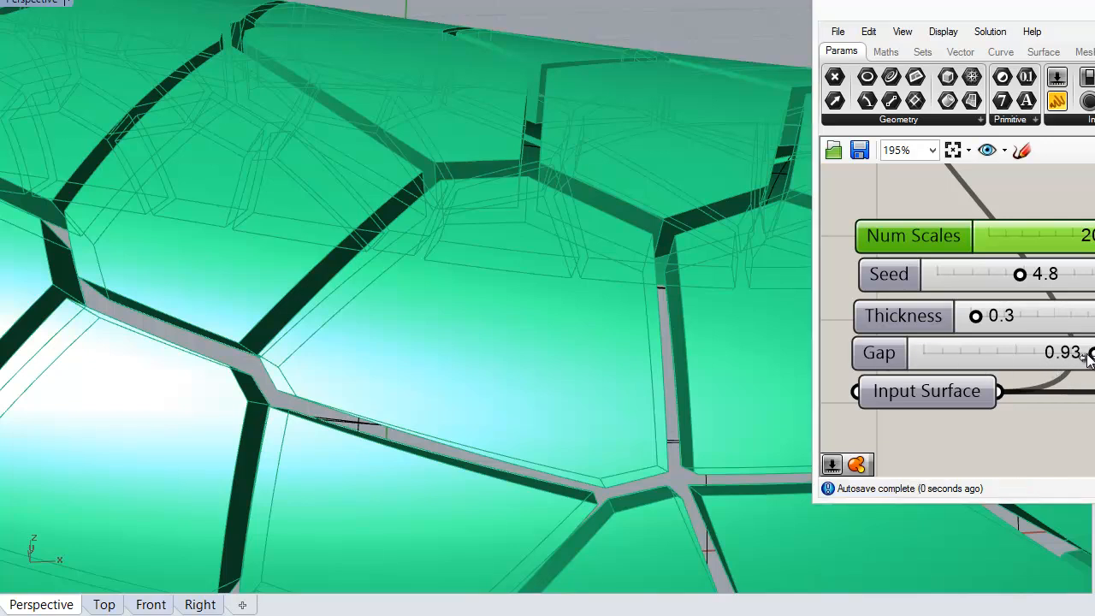
drag(1076, 354, 1075, 354)
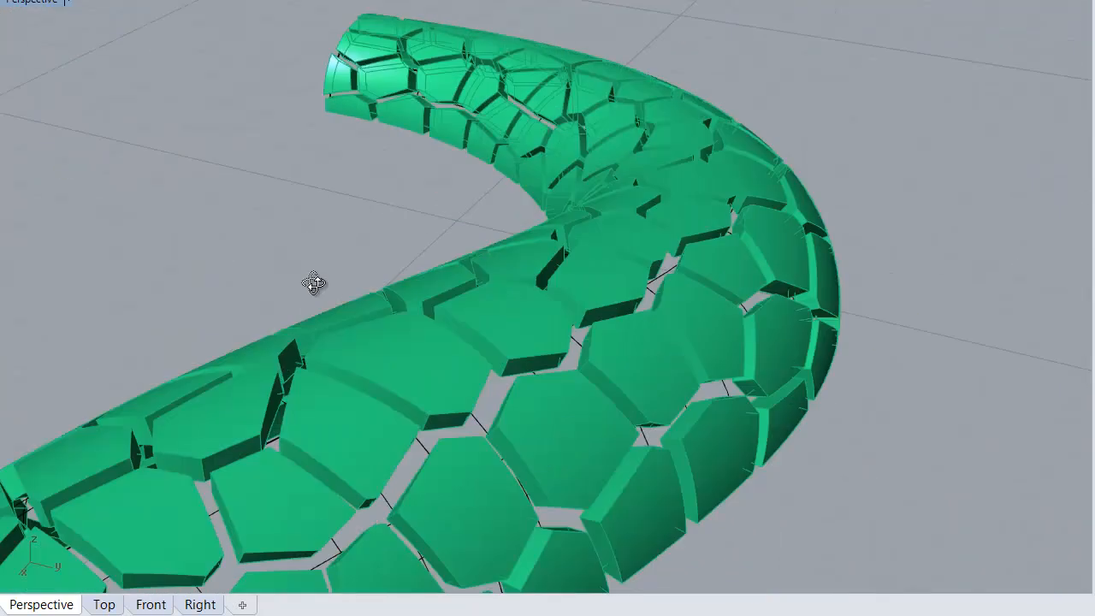
Examine the widened gaps between the scales along the whole tube and around its bends
right_drag(313, 281, 580, 159)
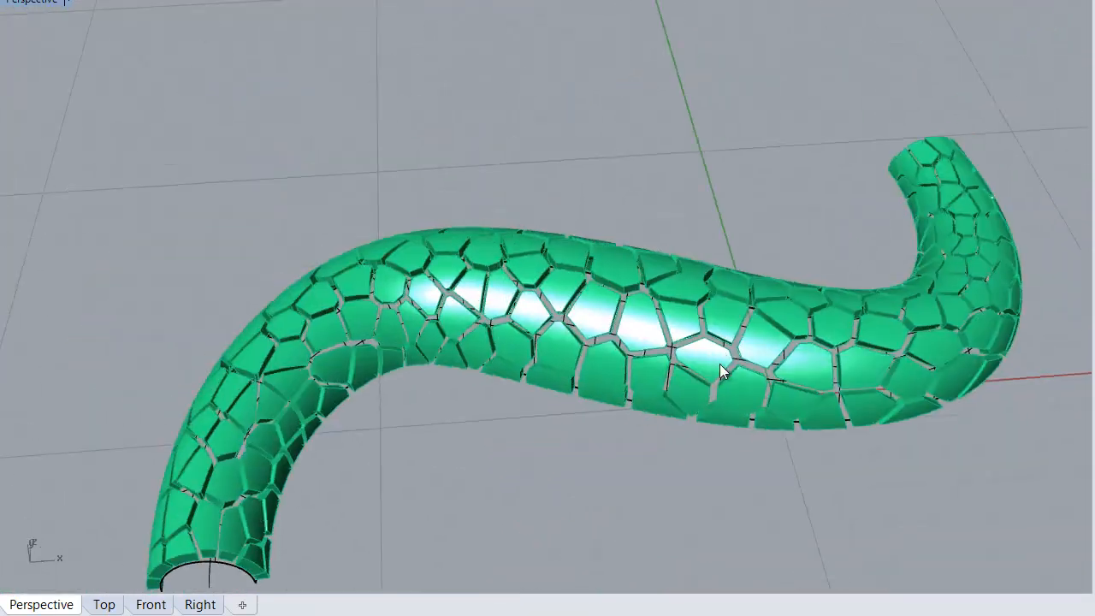
scroll(482, 297, down, 3)
scroll(364, 337, up, 7)
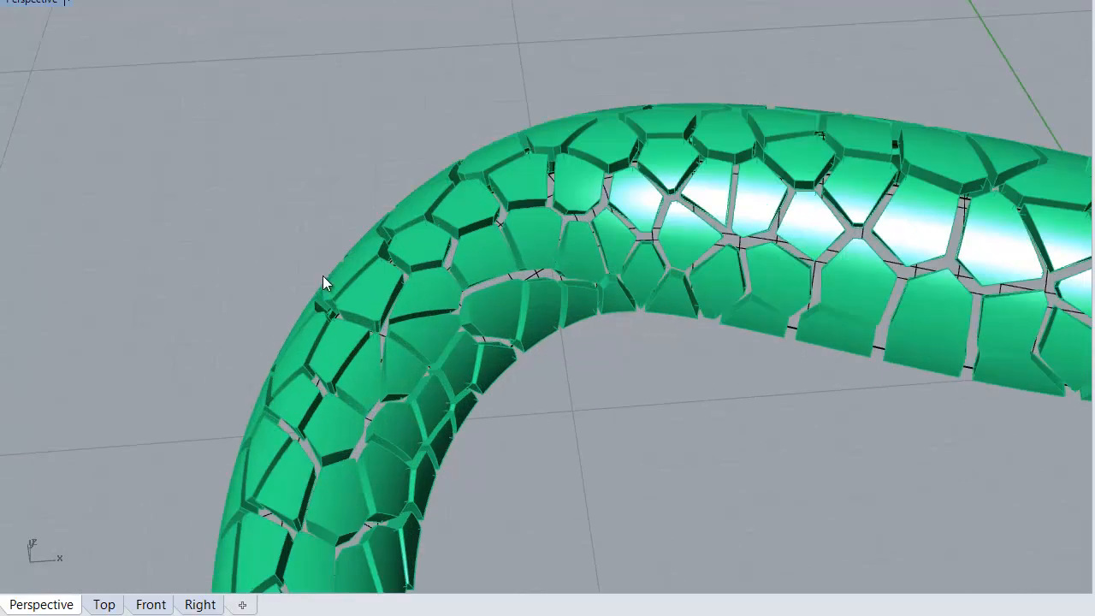
scroll(245, 217, down, 6)
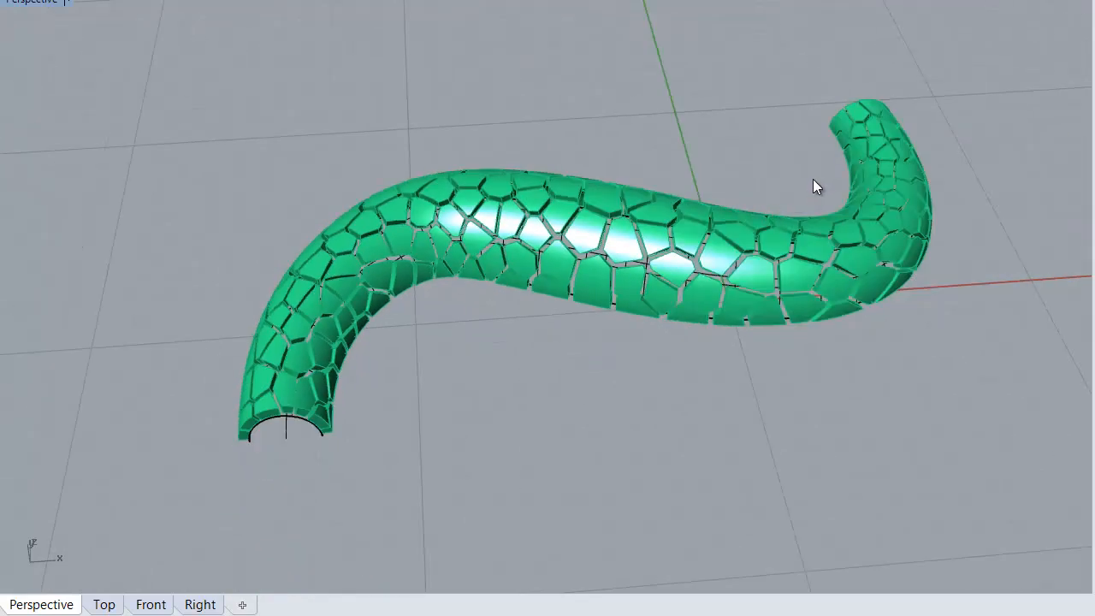
scroll(860, 233, up, 4)
right_drag(704, 287, 665, 291)
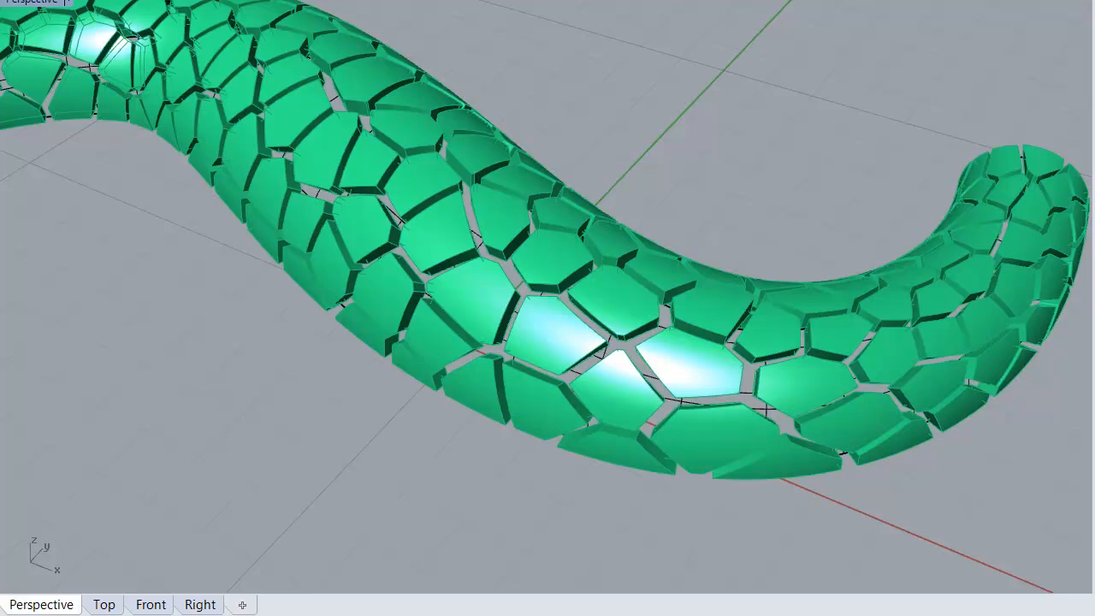
scroll(629, 254, down, 4)
mouse_move(629, 254)
right_down()
mouse_move(611, 285)
mouse_move(628, 271)
right_up()
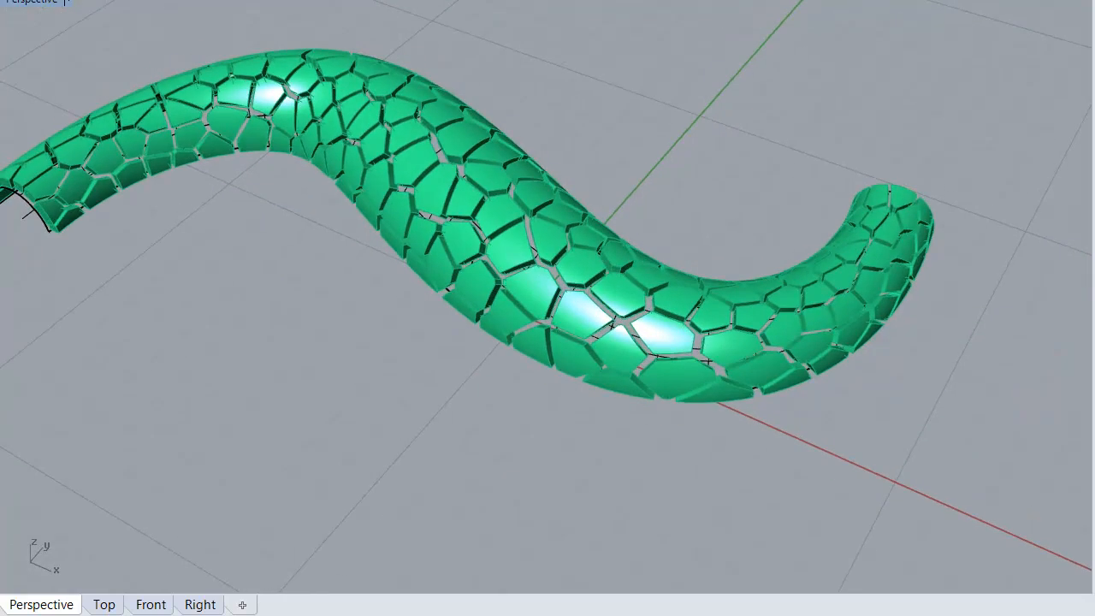
Bake the scale geometry from the SrfMorph component with the preset attributes and save the Grasshopper document
key(alt+Tab)
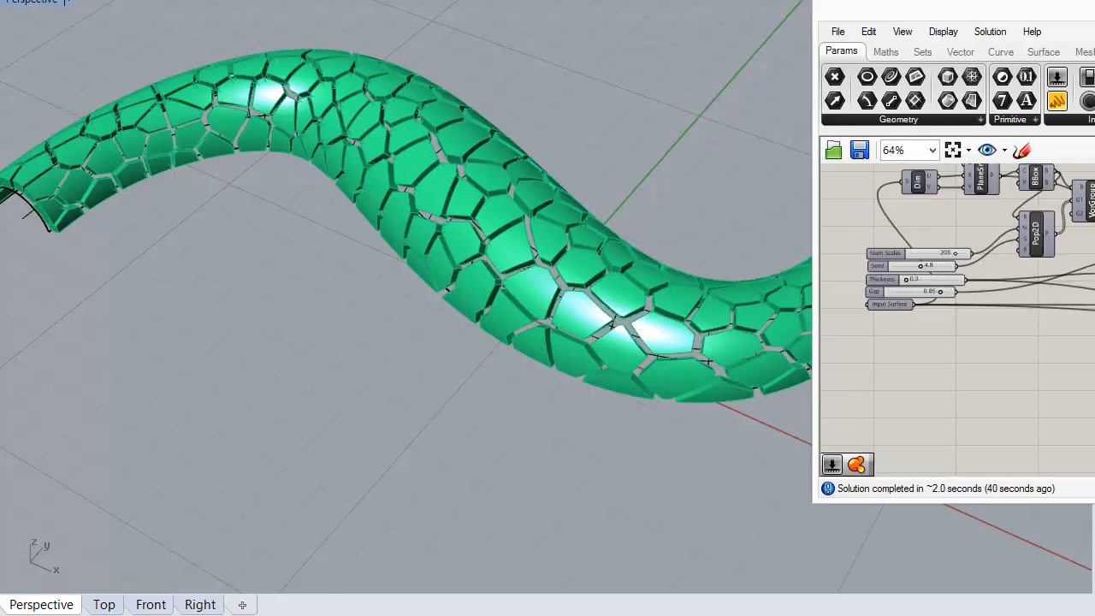
scroll(1013, 252, up, 6)
right_click(939, 264)
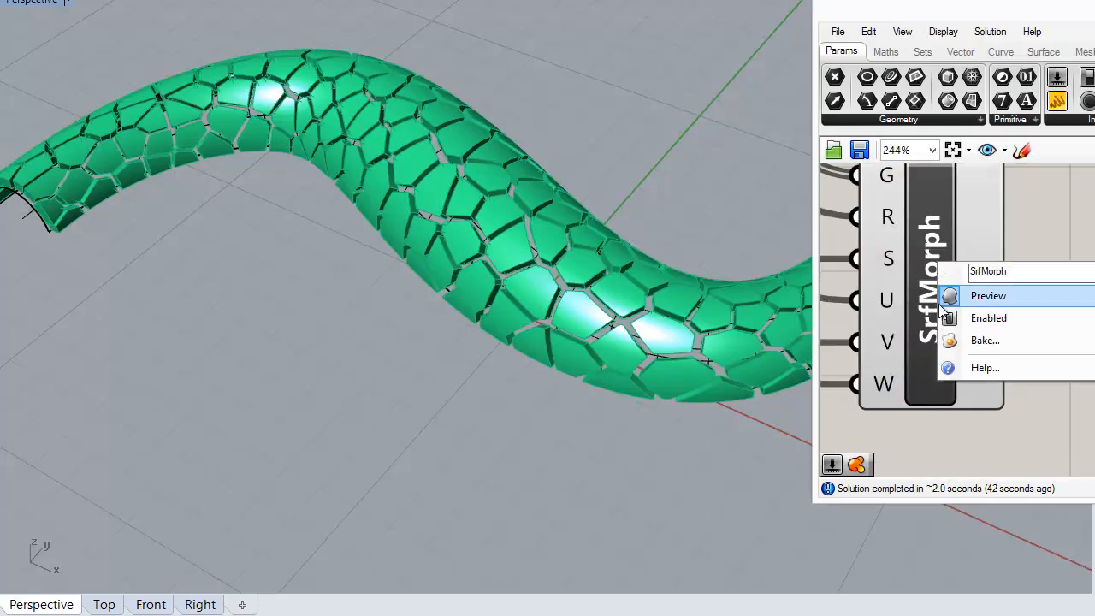
click(989, 339)
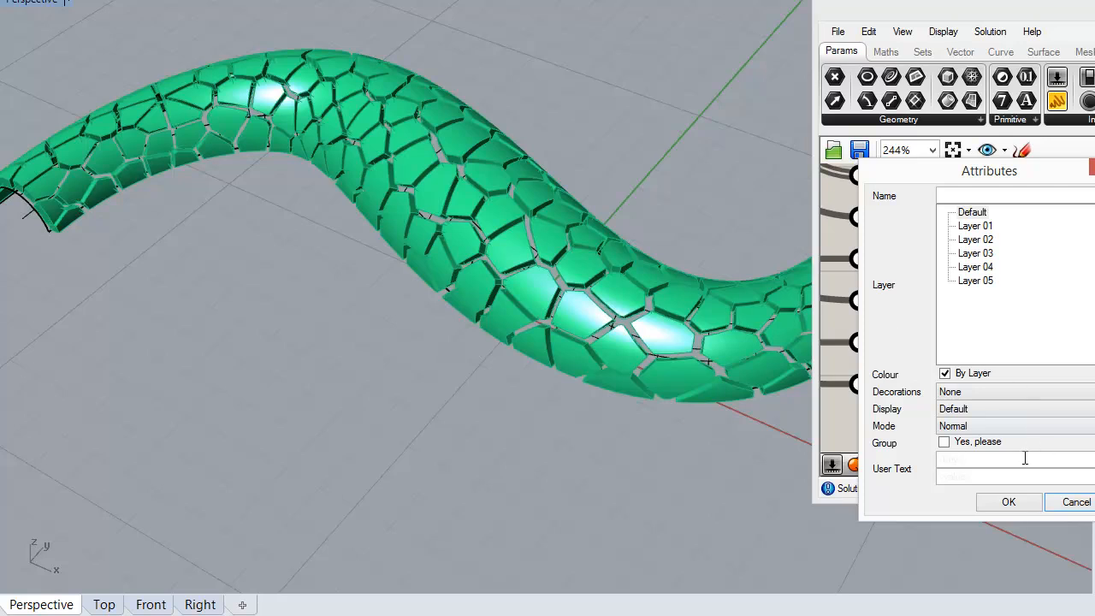
click(1008, 505)
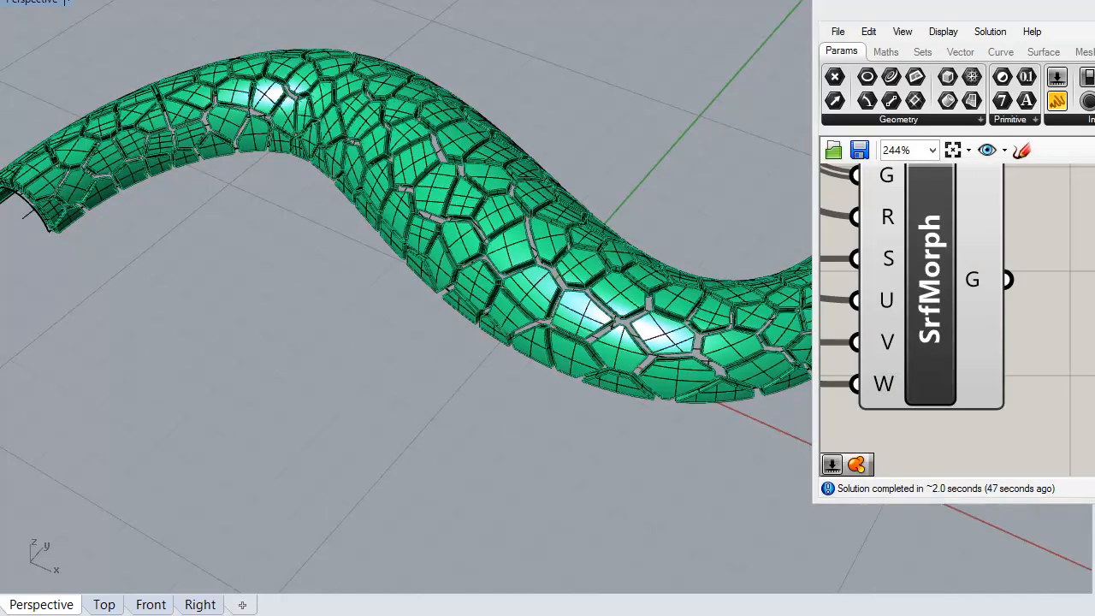
click(838, 32)
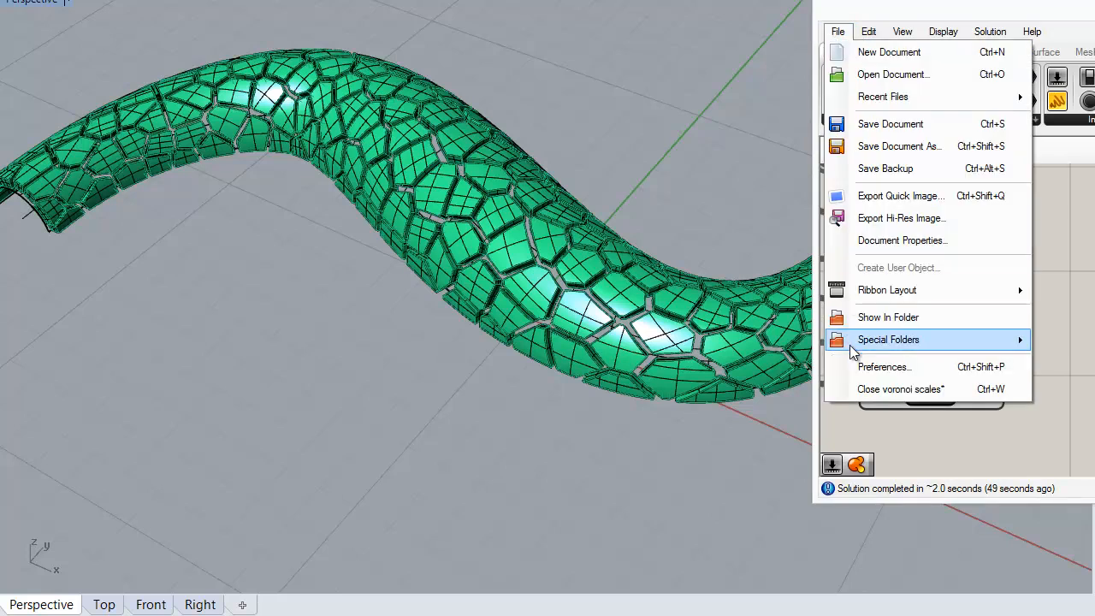
click(890, 127)
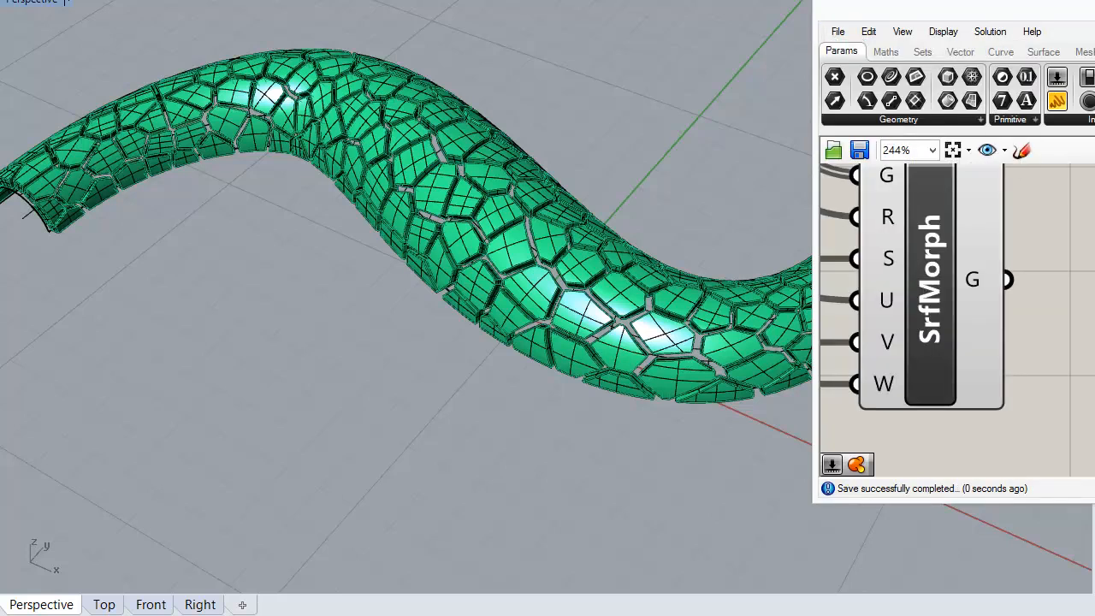
Select the whole scaled tube and move it along the Y axis, away from the origin
right_drag(655, 292, 691, 281)
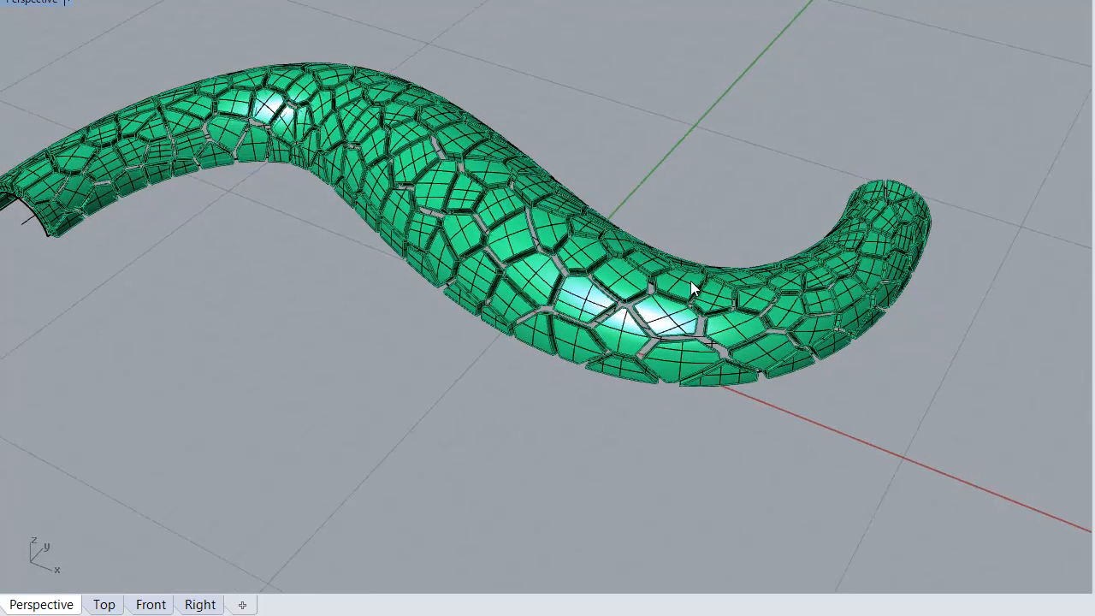
scroll(690, 281, down, 10)
drag(356, 120, 835, 364)
scroll(654, 216, up, 5)
drag(564, 226, 647, 175)
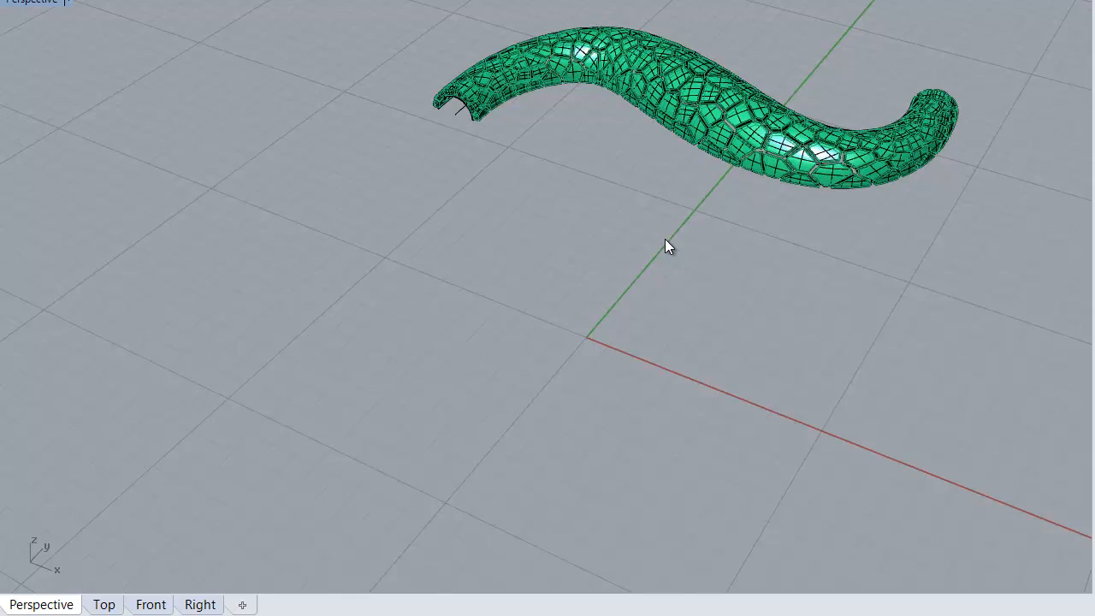
Delete the rail curve running through the centre of the tube
scroll(665, 239, up, 6)
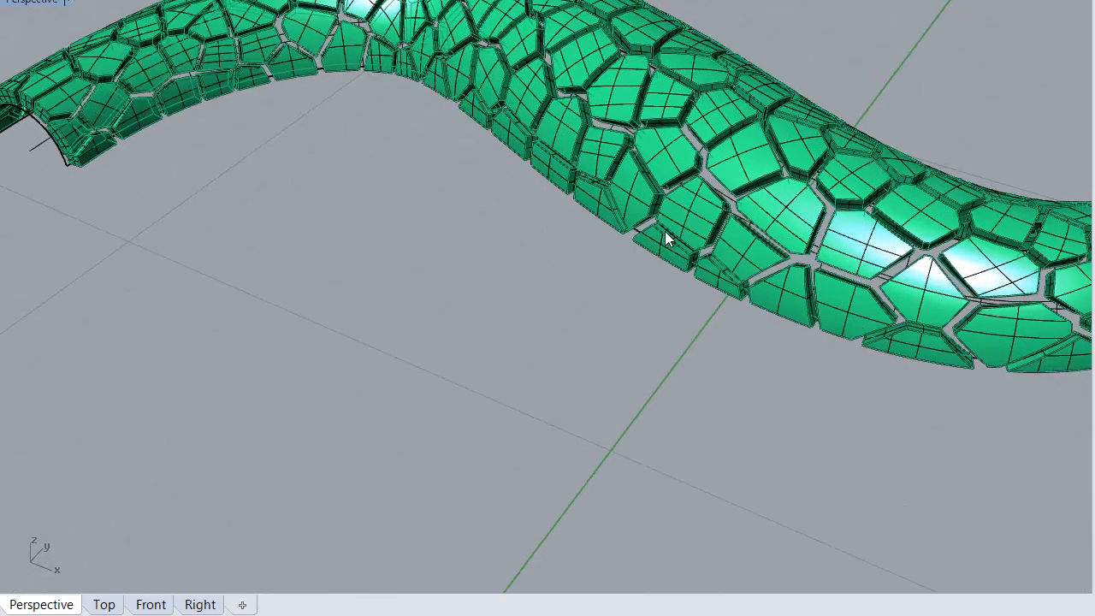
click(726, 194)
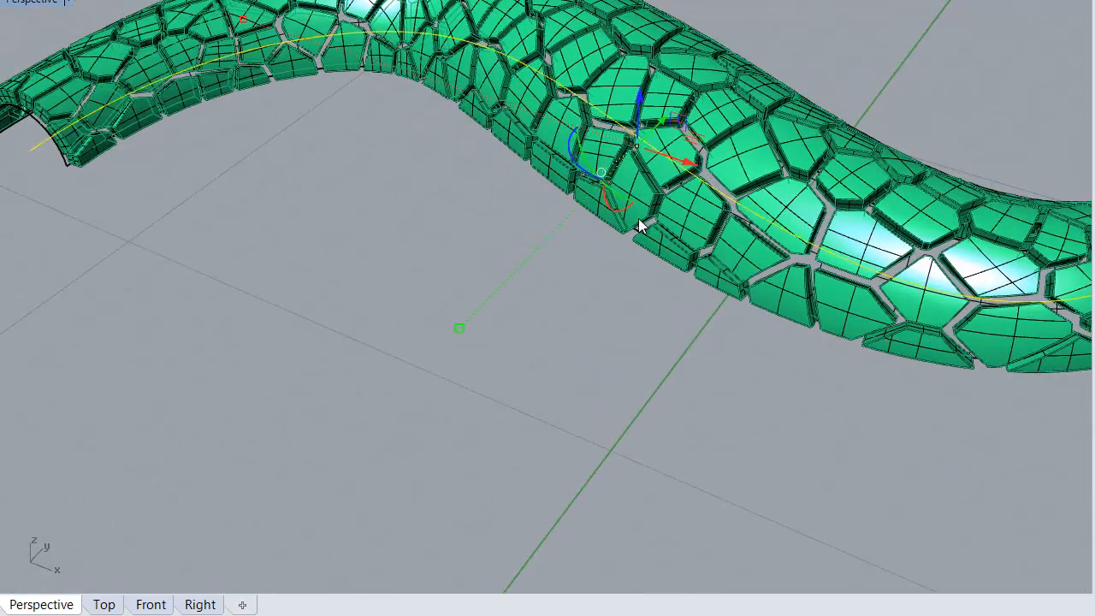
key(Delete)
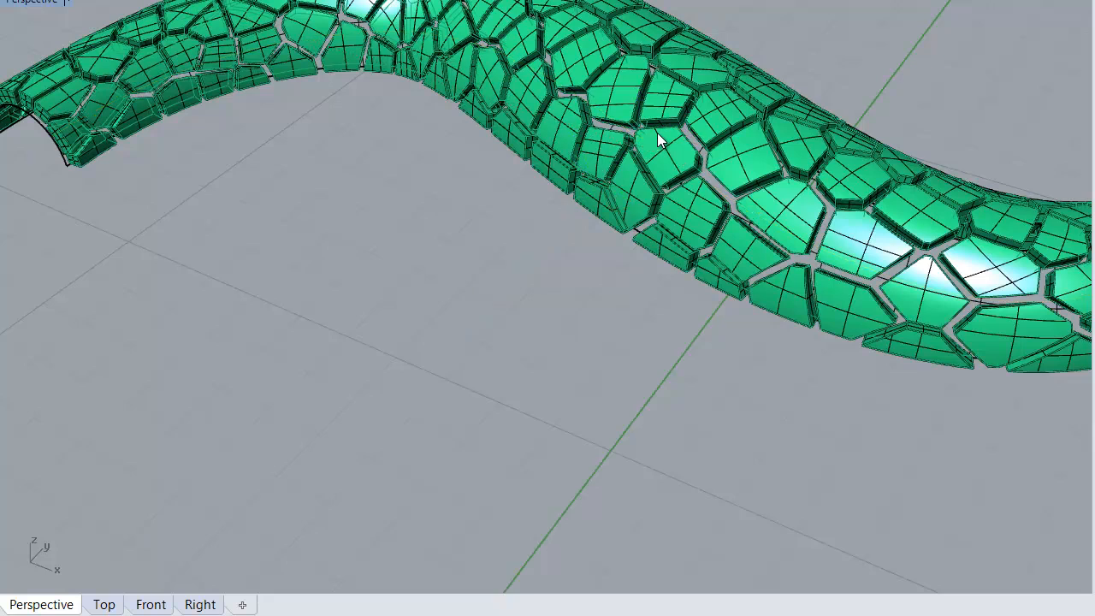
Move the original tube surface along the Y axis so its scale preview is clear of the baked scales
click(64, 163)
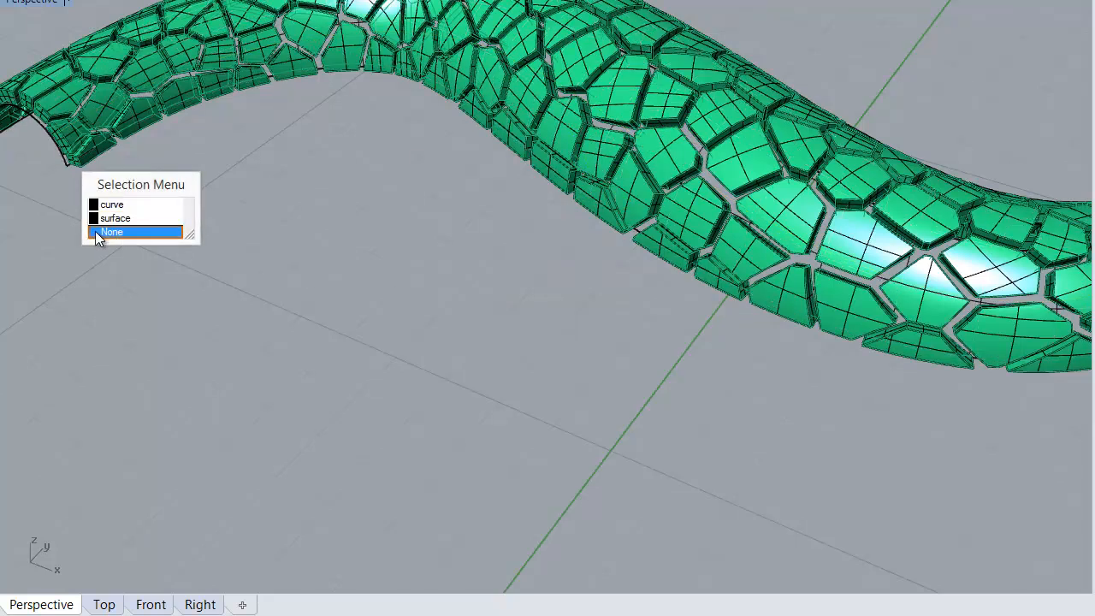
click(129, 217)
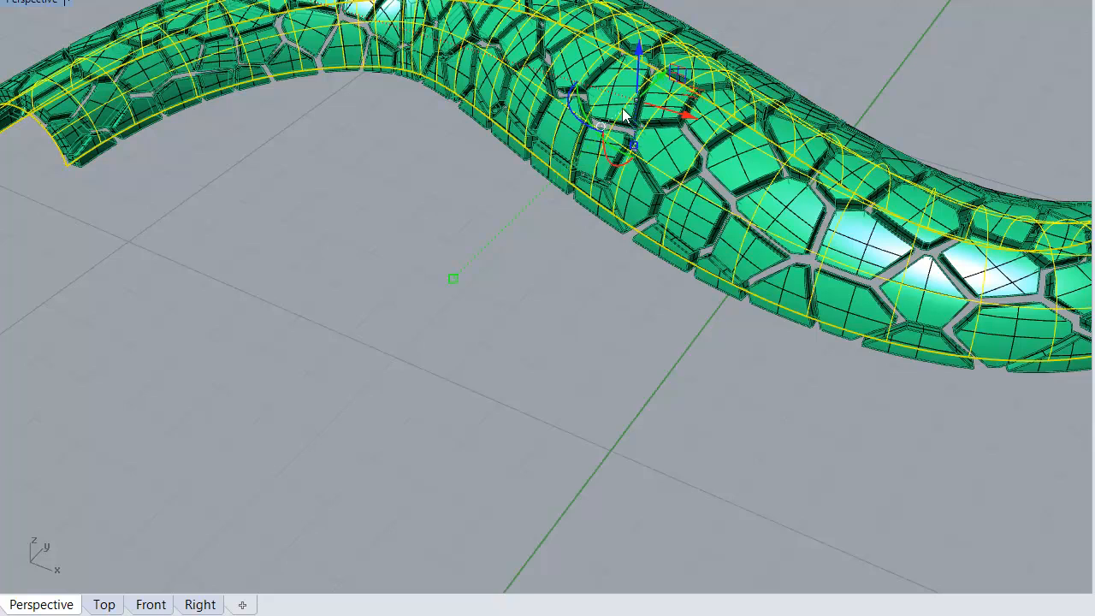
mouse_move(667, 78)
mouse_down()
mouse_move(471, 282)
mouse_move(352, 442)
mouse_move(383, 426)
mouse_up()
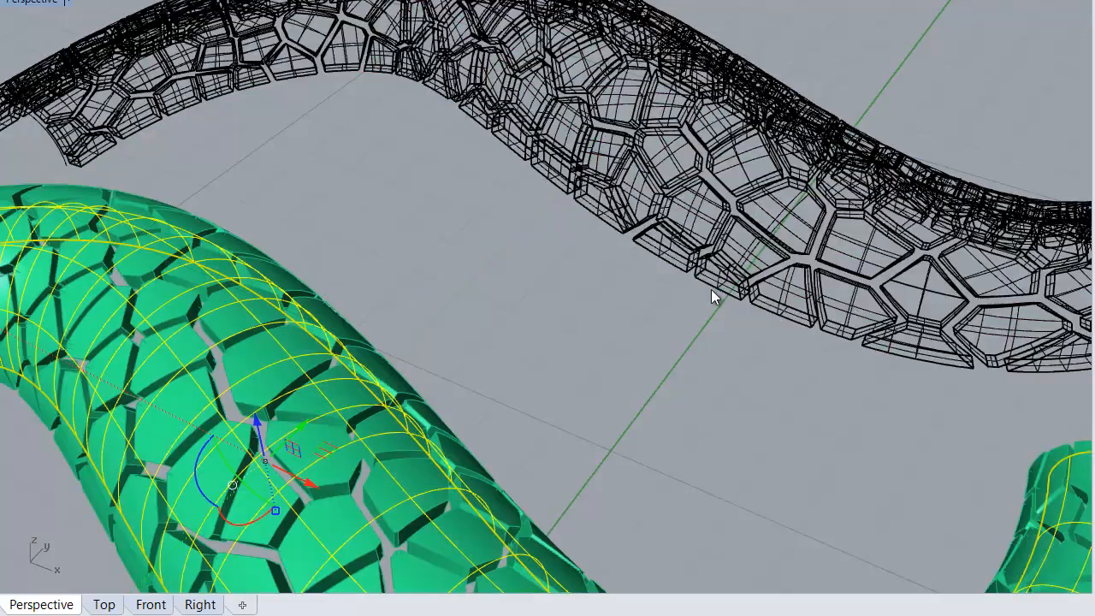
click(719, 397)
Switch the Perspective viewport to a shaded display that shows the baked scales as solid surfaces
right_drag(719, 396, 673, 489)
scroll(673, 489, down, 5)
right_drag(565, 385, 710, 385)
scroll(755, 201, up, 5)
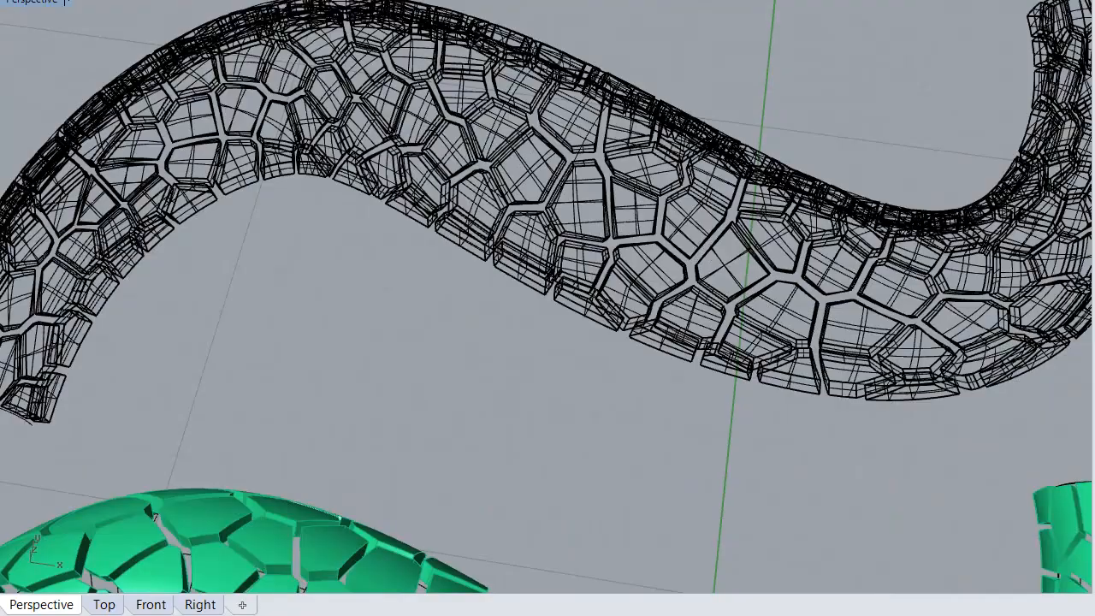
click(47, 5)
click(50, 77)
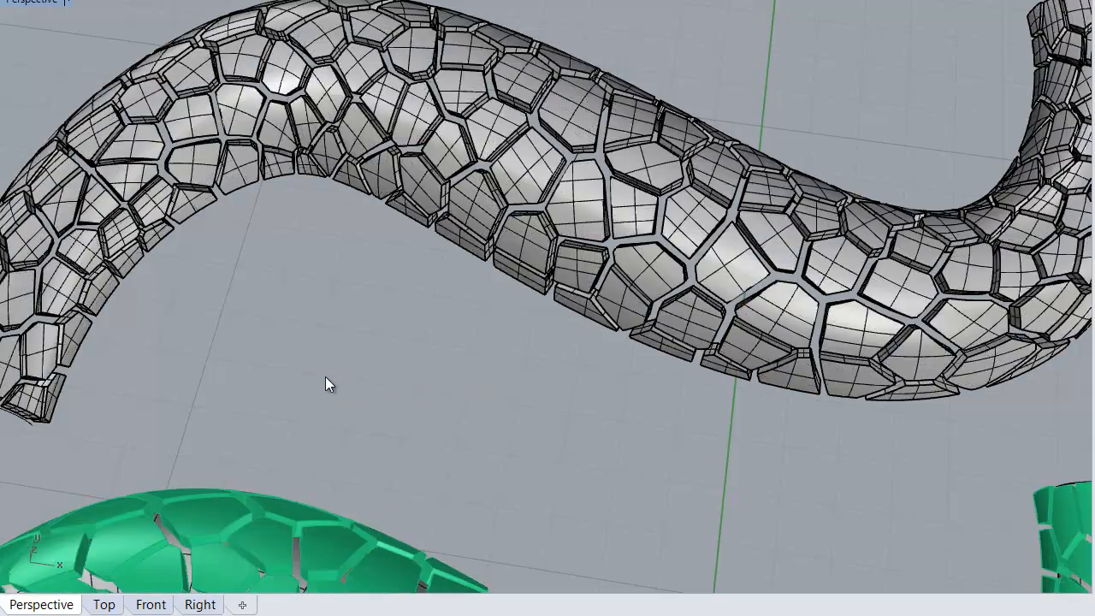
Convert all baked scales to meshes with a maximum edge length of 8 and Refine mesh enabled
scroll(342, 376, down, 3)
mouse_move(599, 409)
right_down()
mouse_move(429, 282)
mouse_move(420, 289)
mouse_move(440, 391)
mouse_move(604, 420)
right_up()
scroll(604, 419, down, 8)
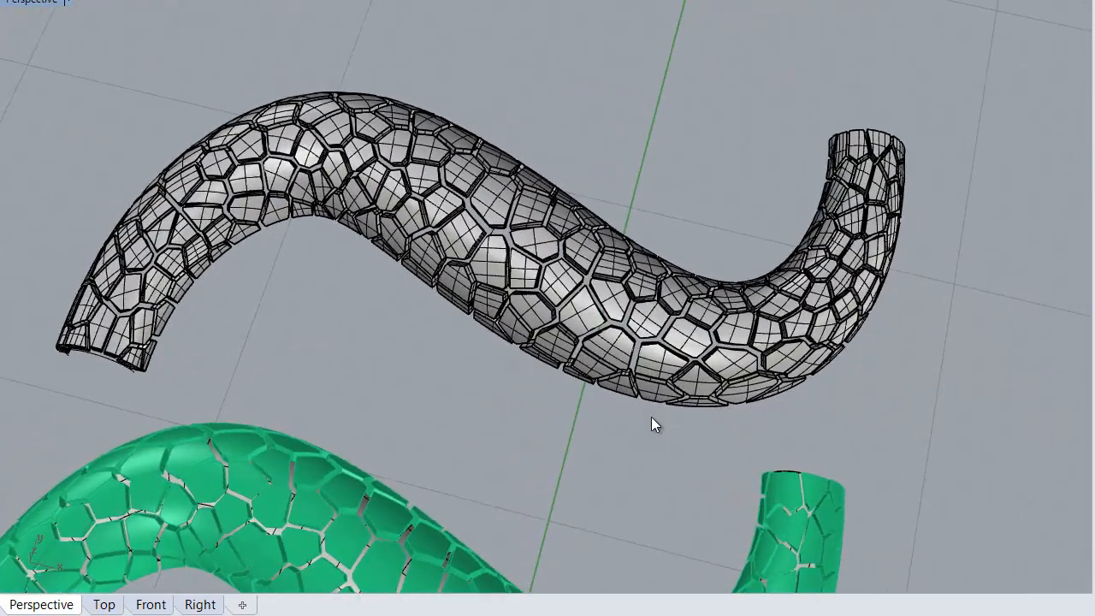
drag(202, 147, 916, 454)
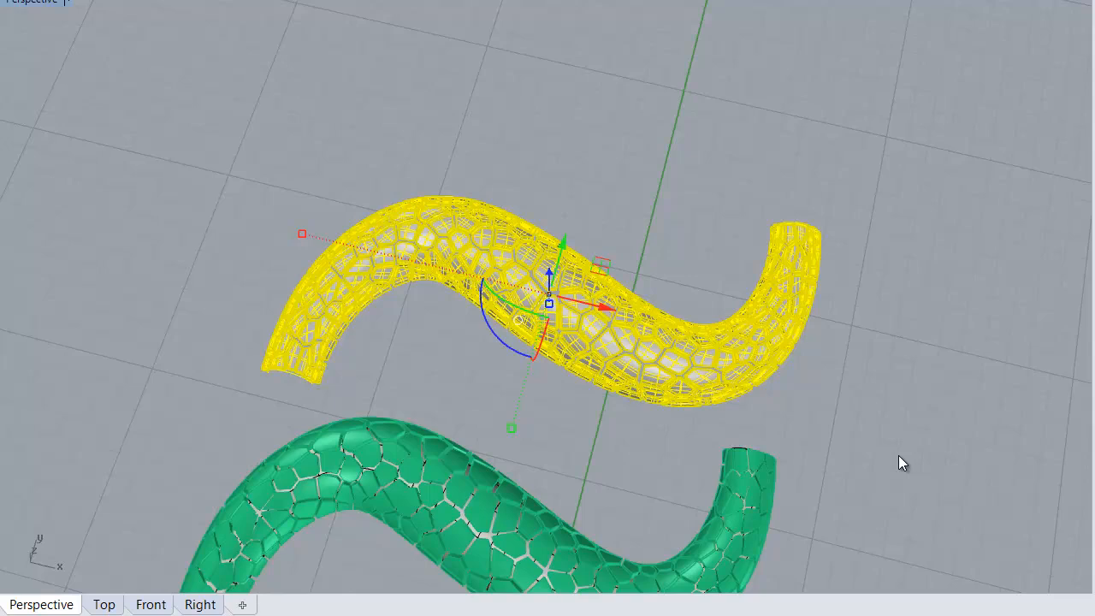
key(Return)
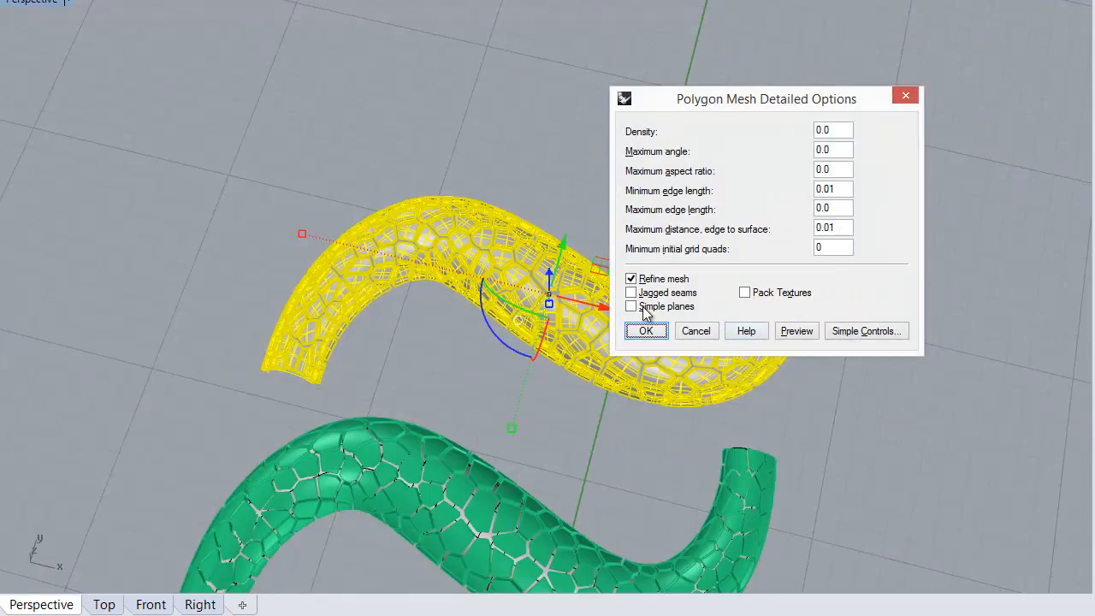
click(834, 208)
text(8)
click(643, 330)
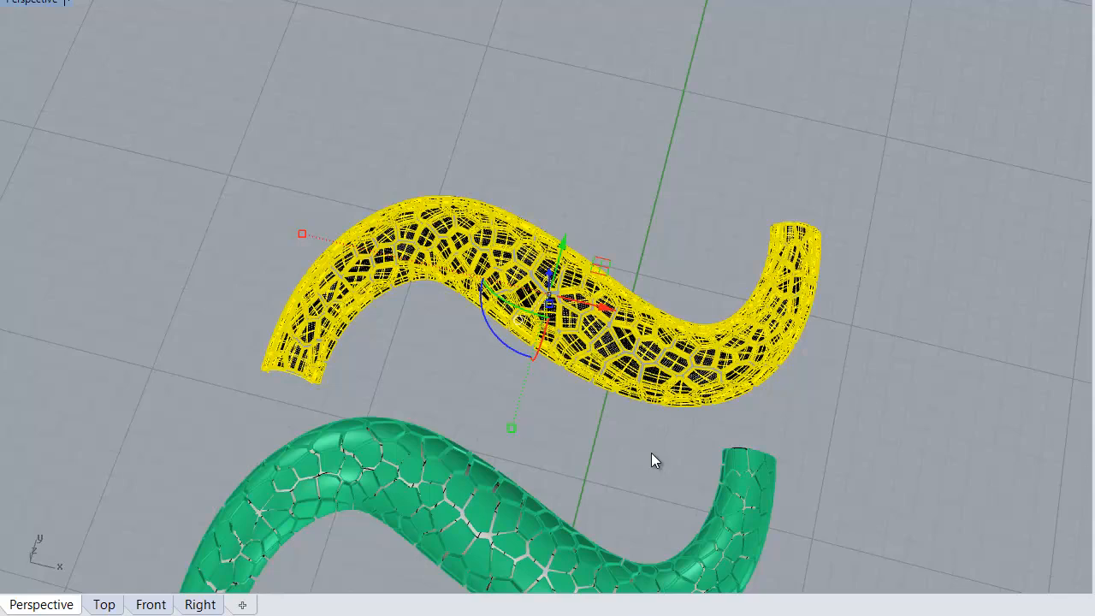
scroll(651, 428, up, 5)
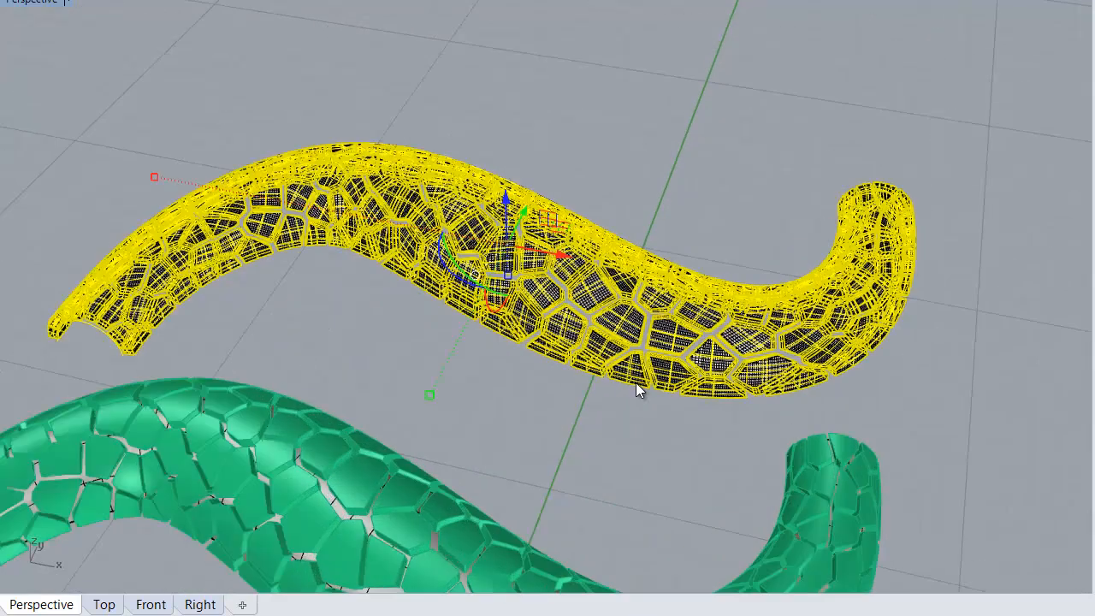
key(Escape)
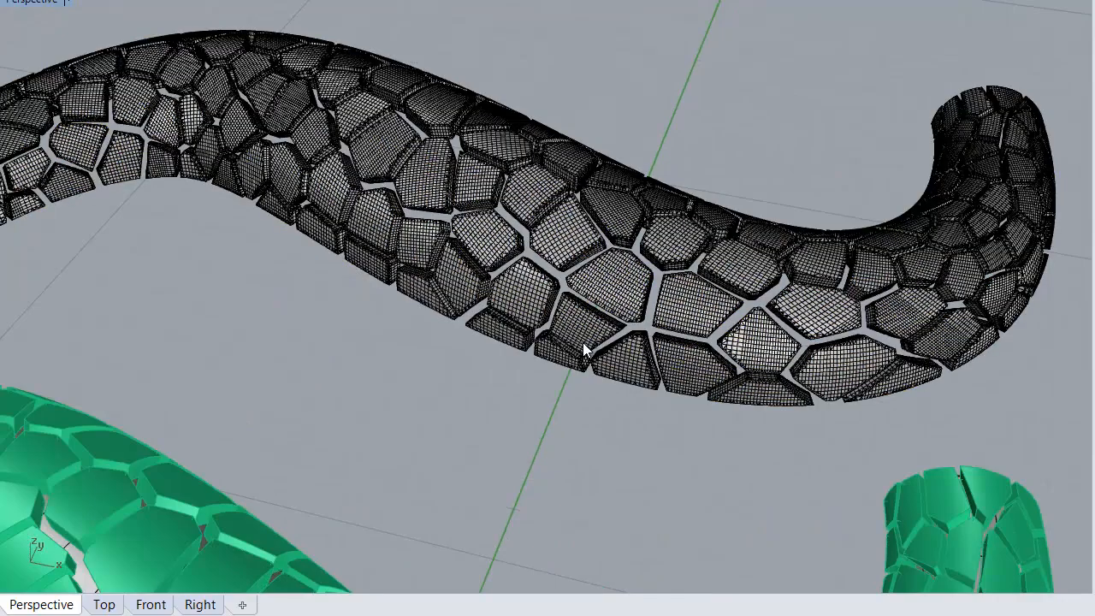
Smooth all scale meshes in X, Y and Z with fixed boundaries, world coordinates and a smooth factor of 0.5
scroll(591, 350, down, 5)
drag(100, 68, 817, 363)
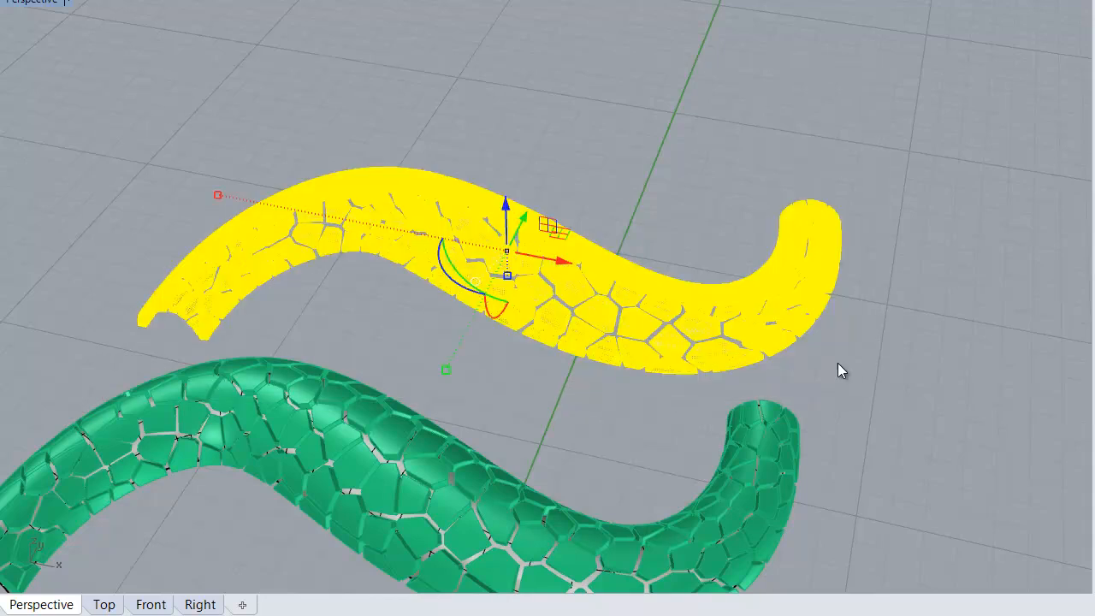
right_click(646, 347)
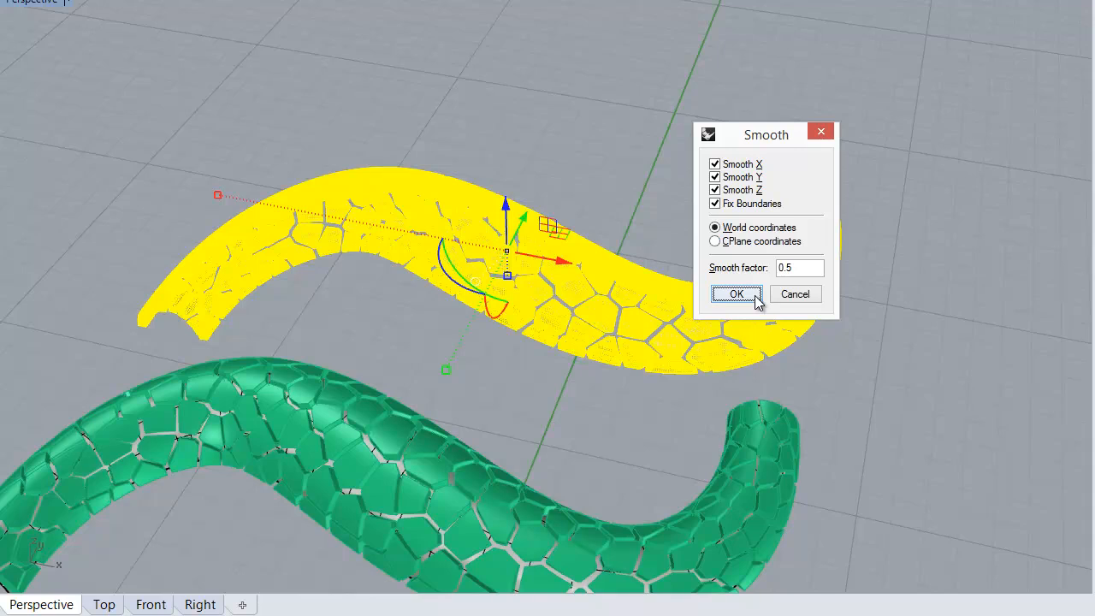
click(751, 295)
Smooth the scale meshes two more times with the same 0.5 factor
scroll(692, 336, up, 8)
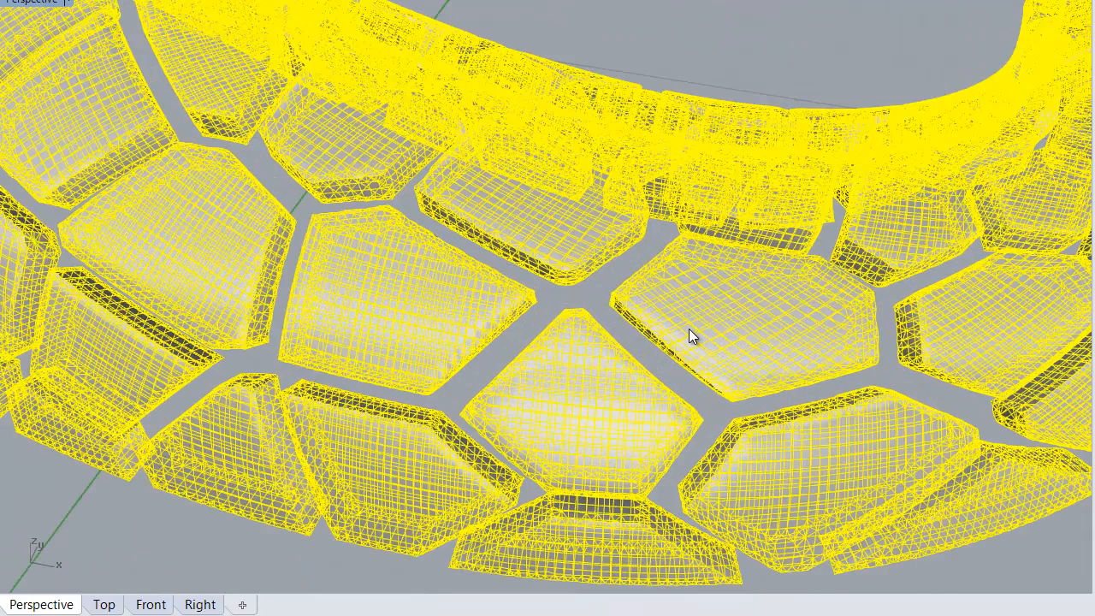
scroll(691, 335, down, 2)
right_click(692, 336)
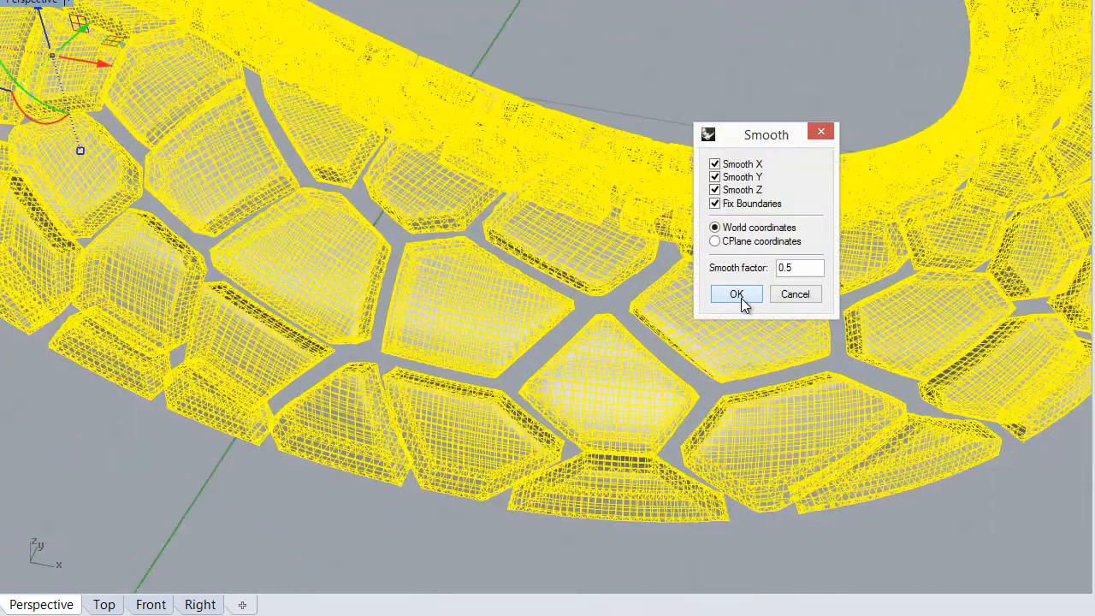
click(741, 303)
right_click(748, 310)
click(737, 294)
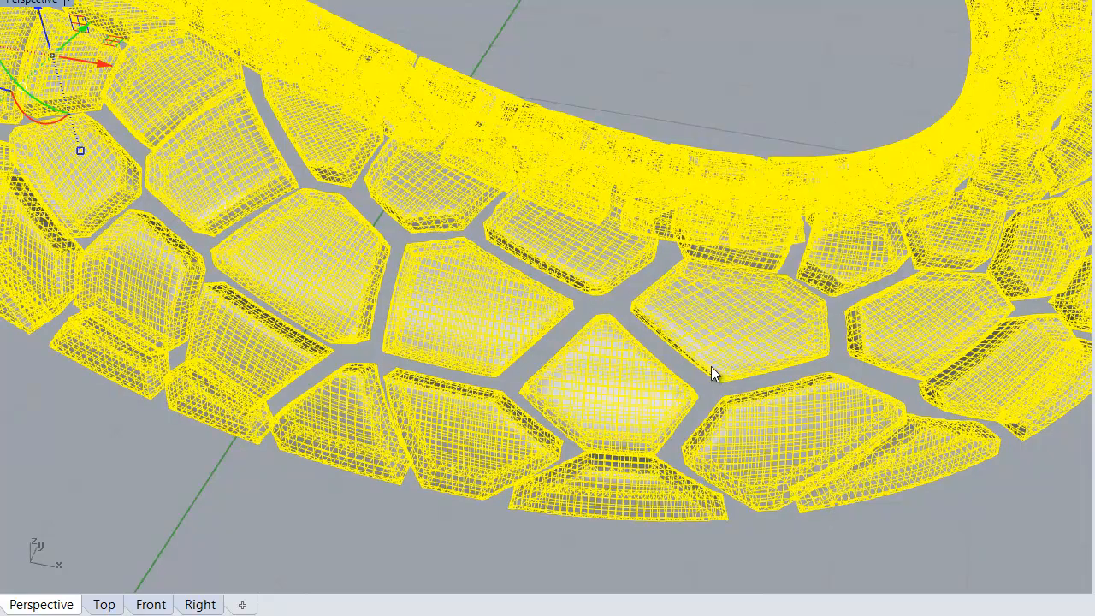
Switch the Perspective viewport to Rendered display, deselect the meshes and inspect the smoothed scales from several angles
click(60, 4)
click(50, 80)
click(674, 108)
scroll(657, 311, down, 10)
right_drag(655, 312, 409, 286)
scroll(497, 319, up, 7)
right_drag(496, 320, 744, 507)
scroll(667, 369, down, 5)
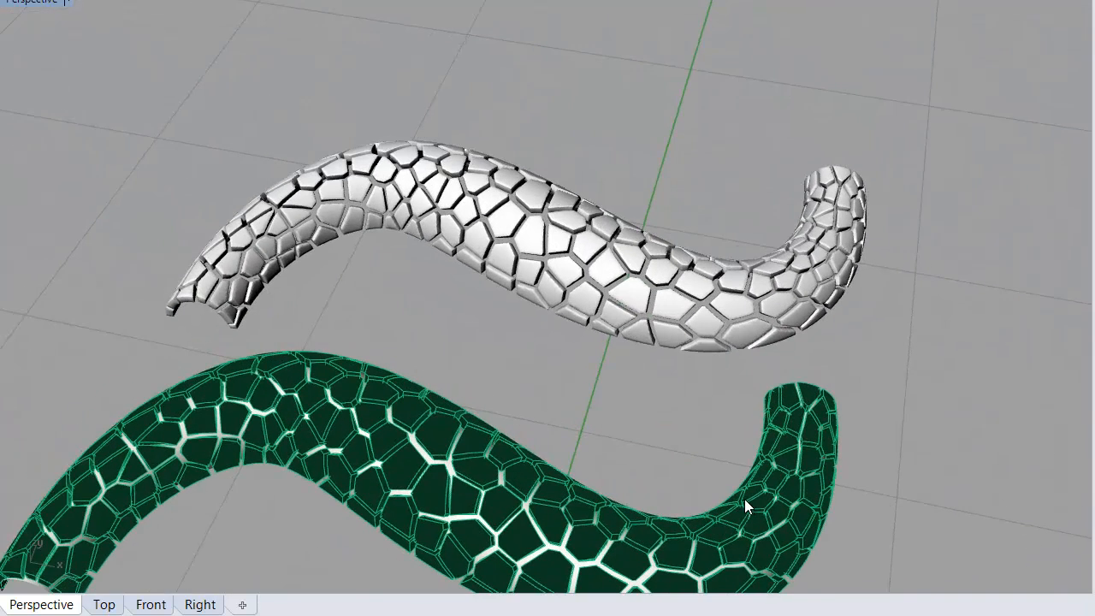